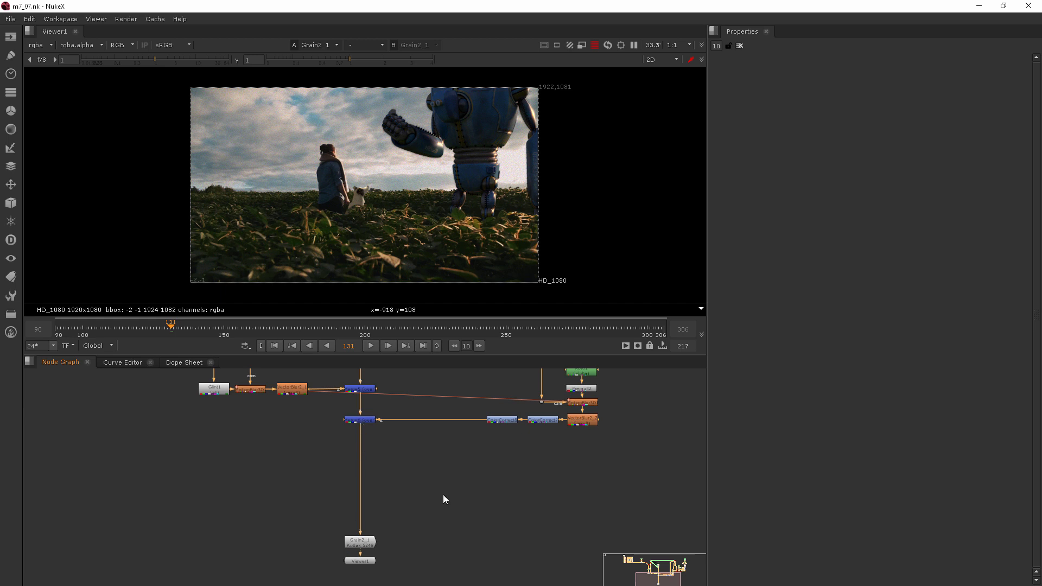
- Add a GodRays node and insert it into the main pipe between the last Merge and the Grain node
key("Tab")
type("god")
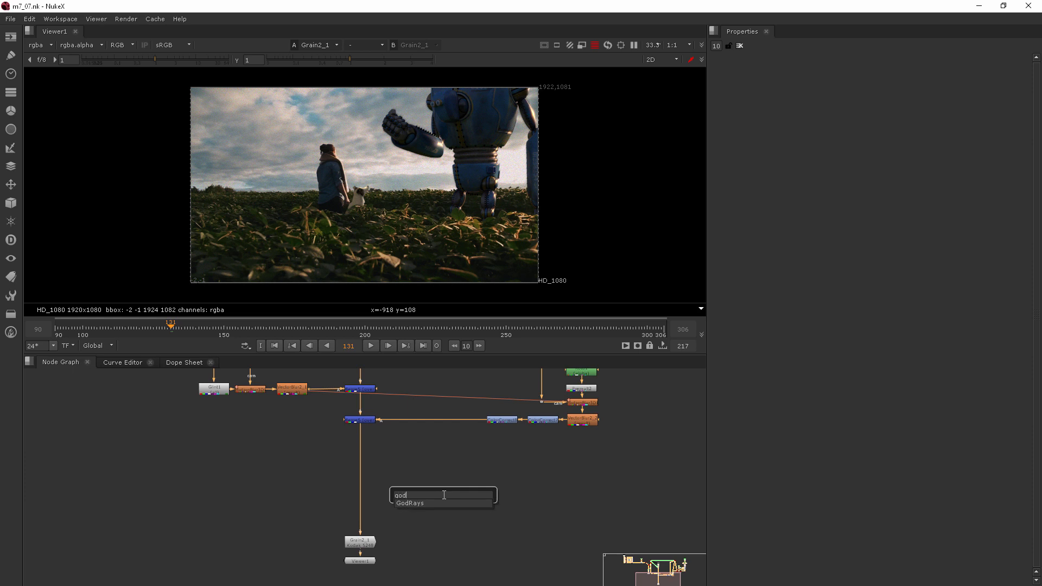
left_click(416, 504)
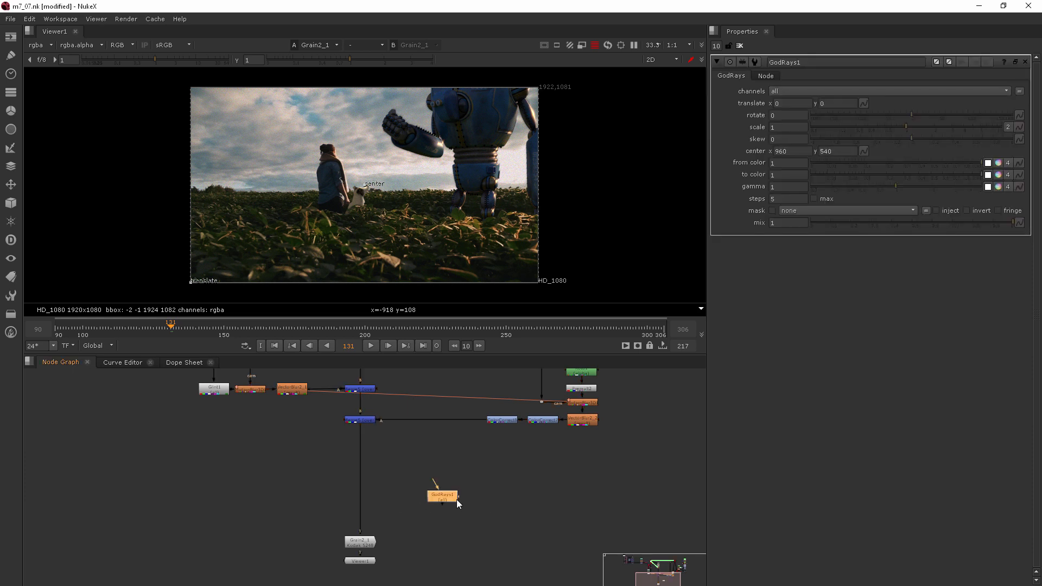
left_click_drag(457, 500, 364, 474)
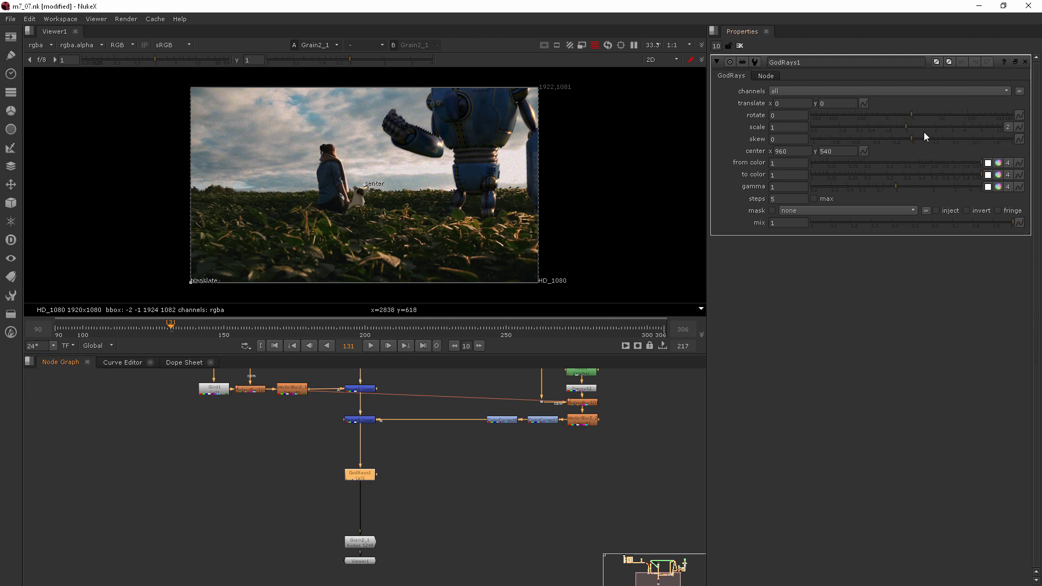
- Set the GodRays scale to 1.1 and move its center near the image's upper-right corner, at about 1878, 1038
left_click_drag(916, 128, 926, 127)
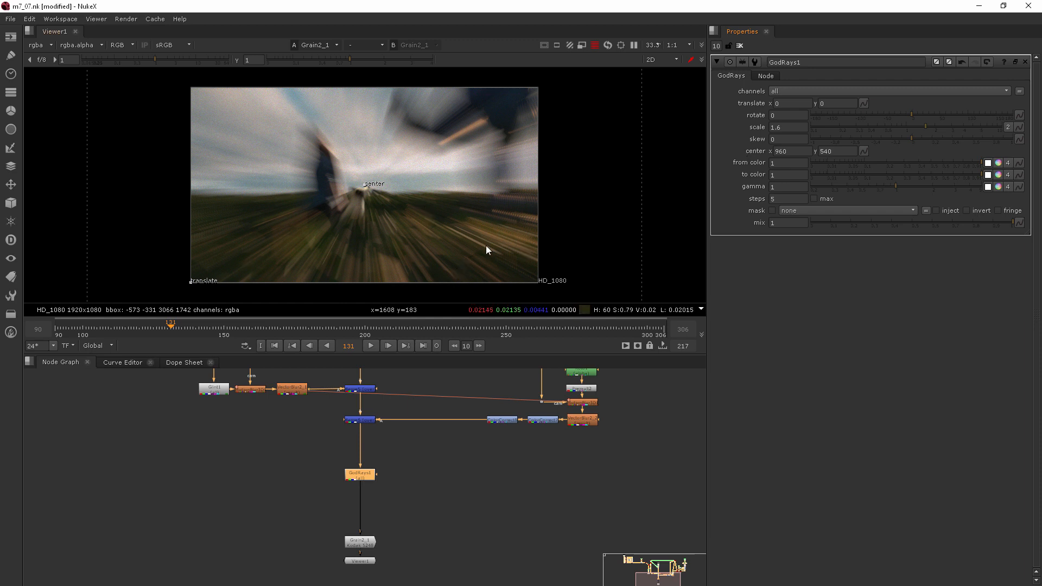
left_click_drag(364, 184, 530, 96)
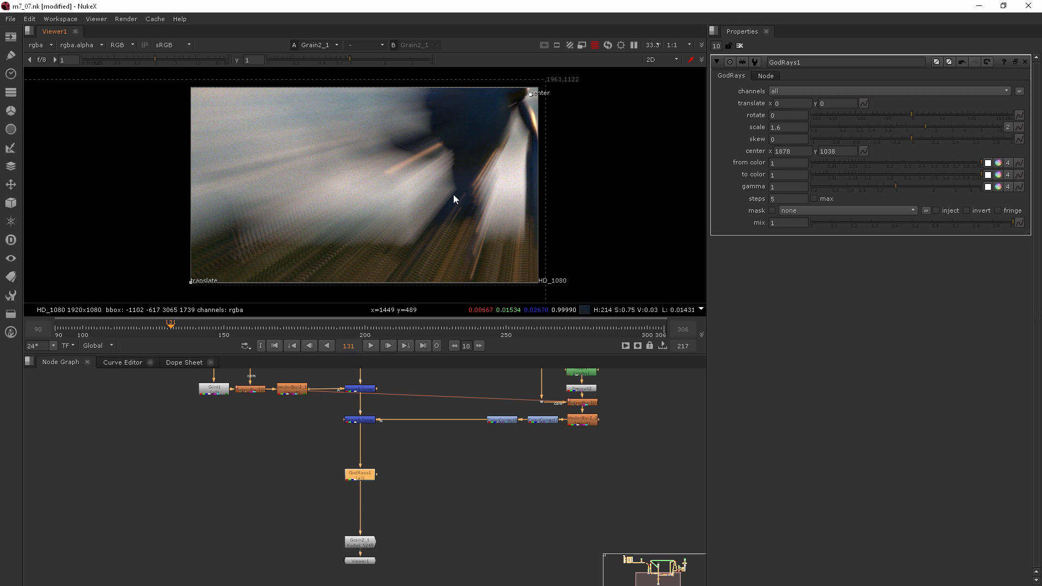
left_click_drag(915, 127, 910, 127)
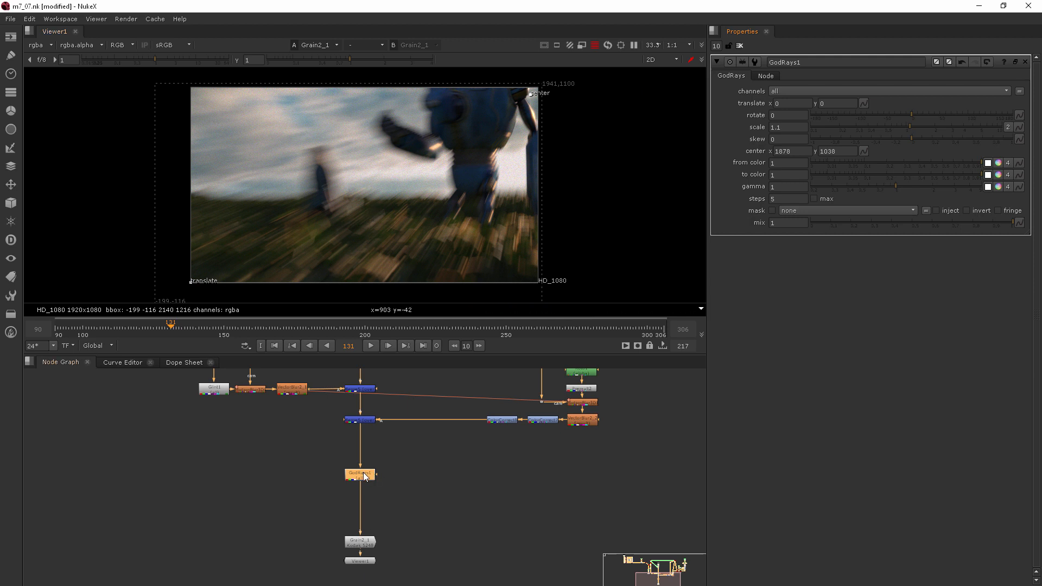
- Take the GodRays node out of the main pipe and branch it sideways off the last Merge node
left_click_drag(367, 479, 368, 466)
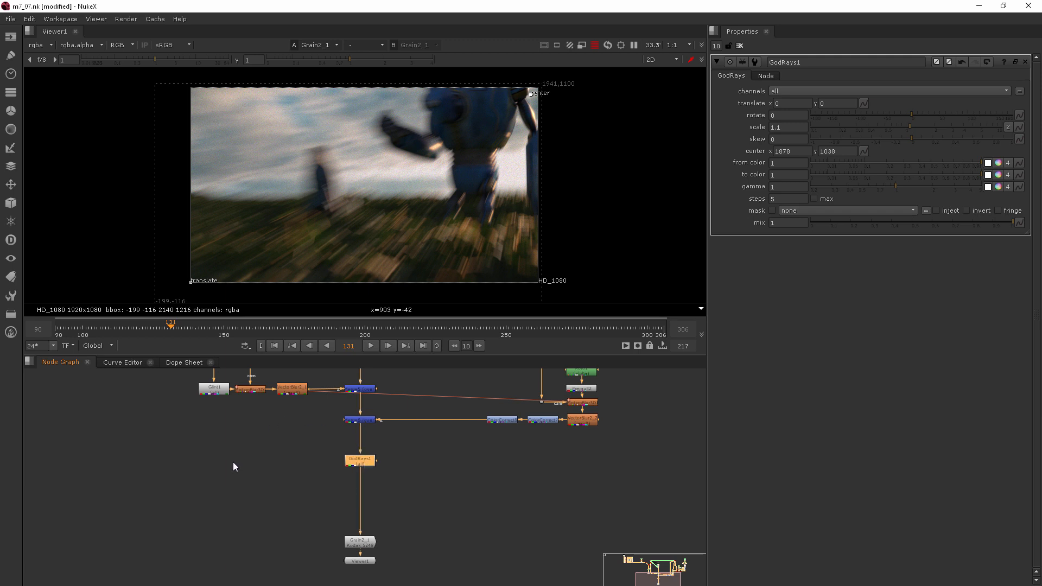
left_click_drag(363, 463, 360, 421)
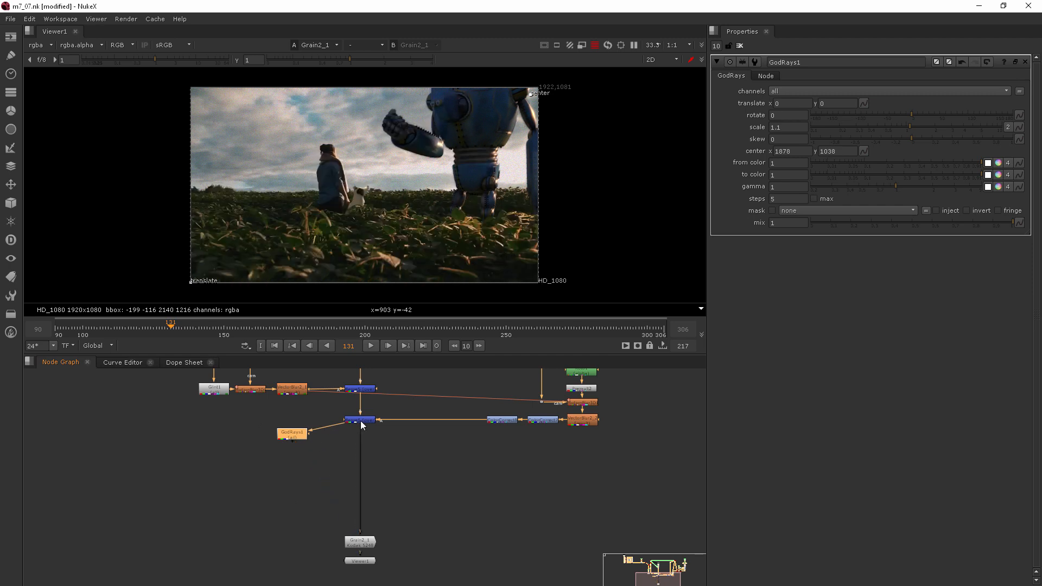
left_click_drag(292, 435, 292, 421)
- Add a Merge node to the main pipe above the Grain node and connect its A input to GodRays
left_click(295, 455)
key("Tab")
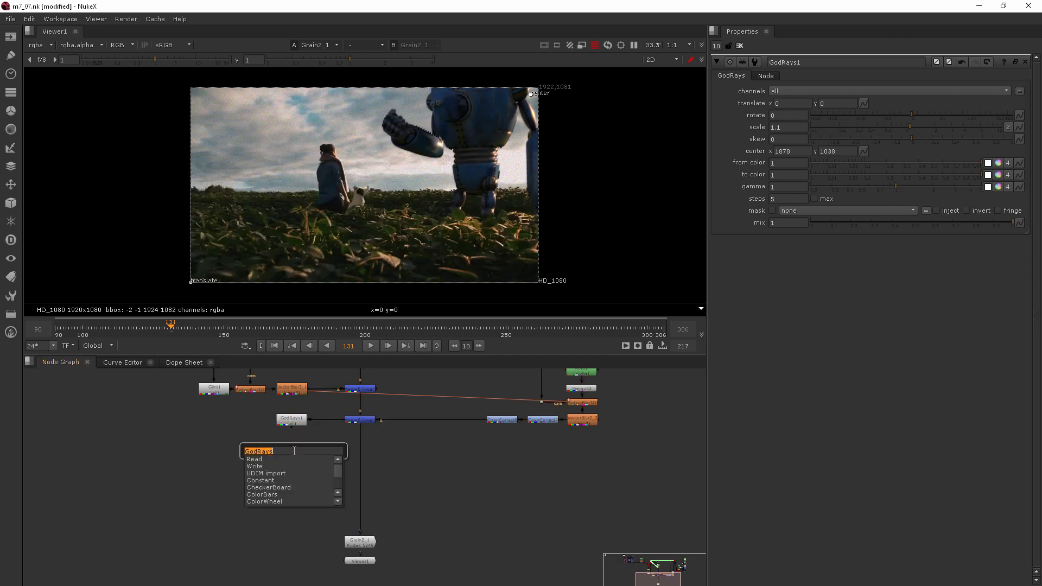
type("mer")
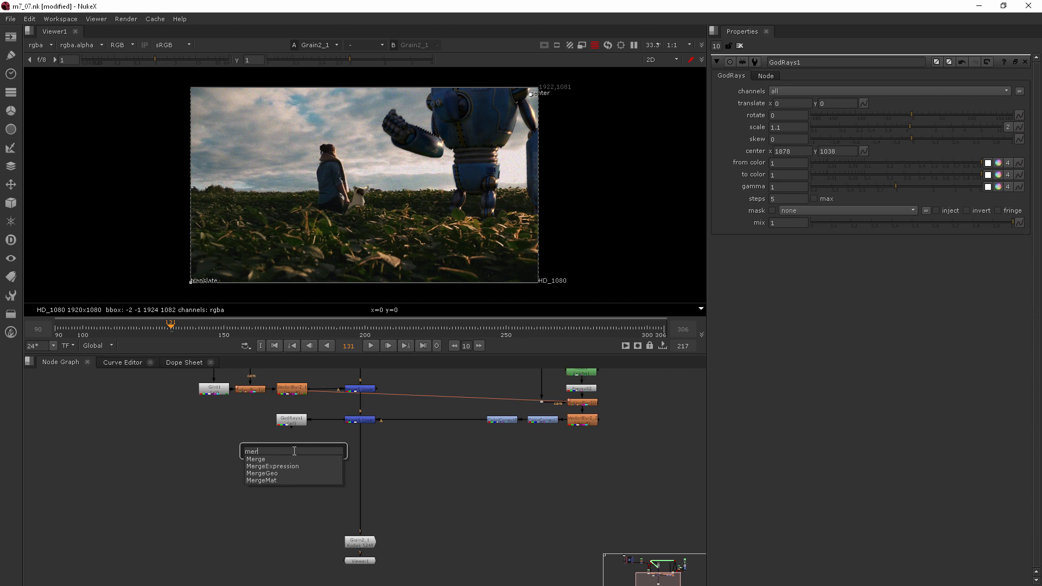
left_click(272, 460)
left_click_drag(313, 462, 356, 471)
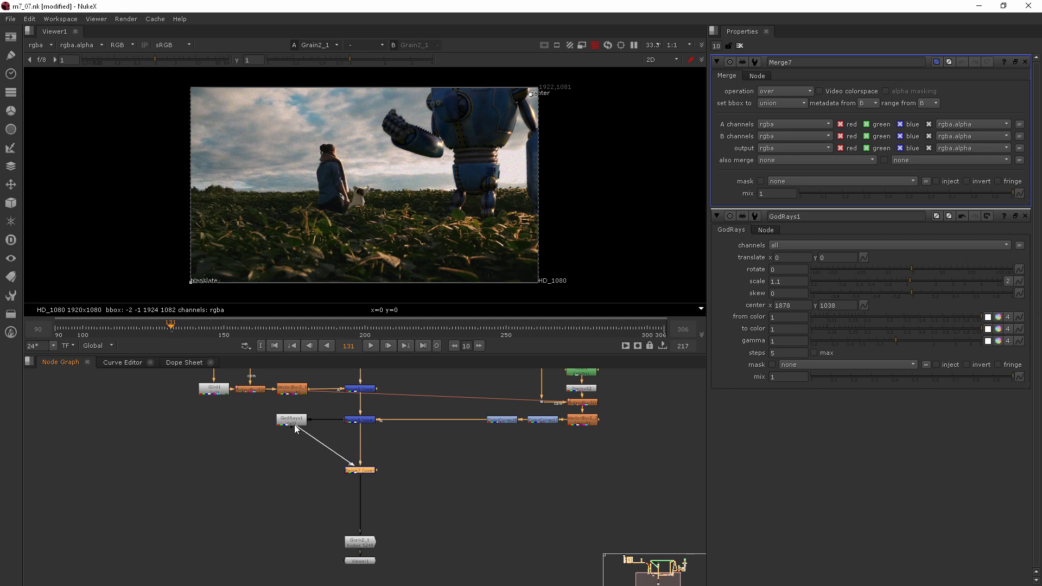
left_click_drag(295, 425, 293, 424)
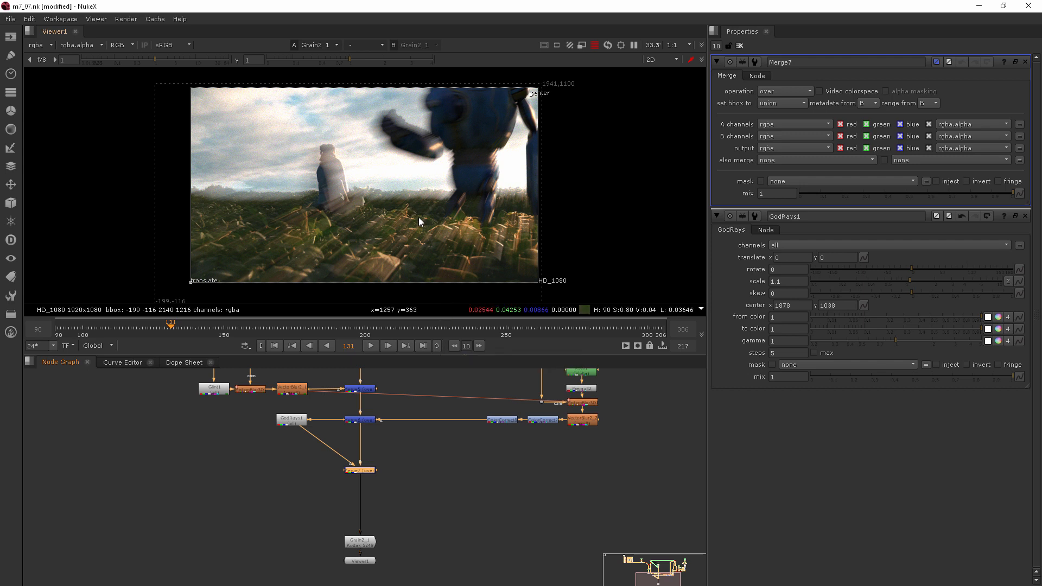
- Reposition the Viewer node slightly lower beneath the Grain node
left_click_drag(364, 562, 492, 579)
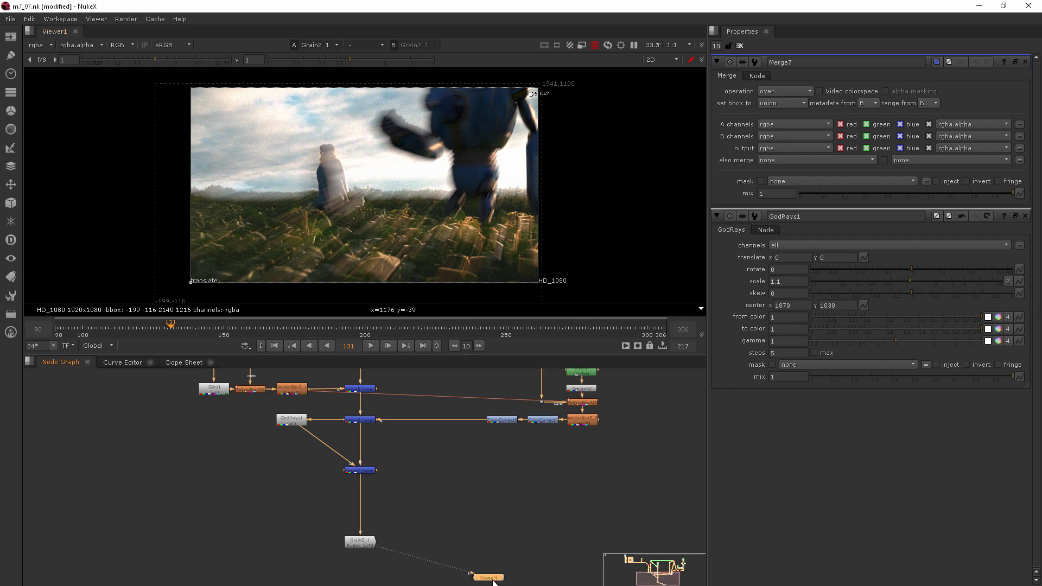
mouse_move(368, 477)
left_mouse_down()
mouse_move(383, 471)
mouse_move(375, 423)
mouse_move(371, 473)
left_mouse_up()
left_click_drag(487, 581, 358, 574)
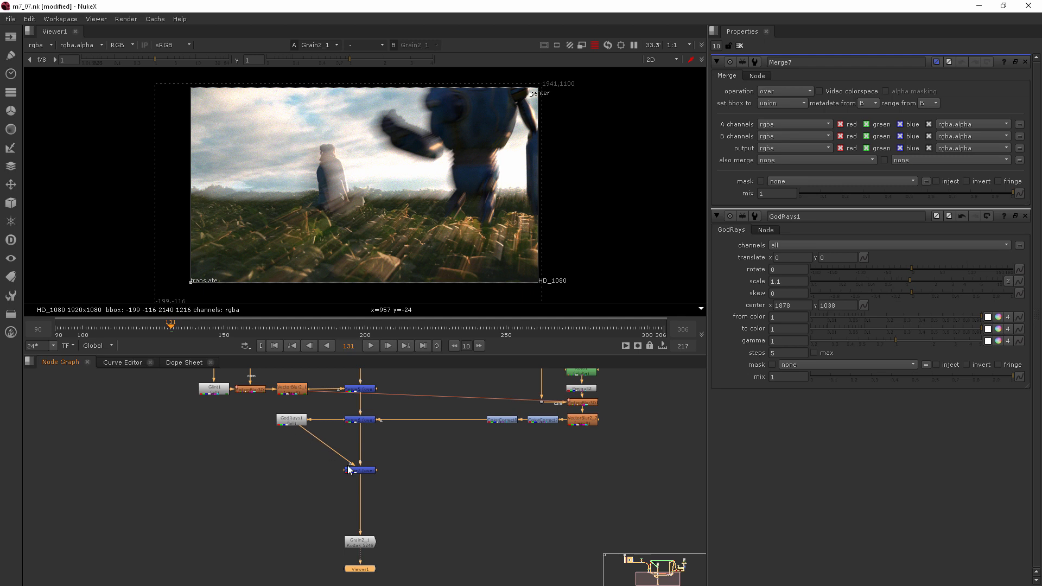
- Disconnect the GodRays node from both Merge nodes and set it aside, leaving room beside the main pipe
left_click(308, 432)
key("Delete")
left_click(287, 422)
left_click_drag(286, 426, 279, 455)
left_click_drag(342, 428, 305, 429)
- Add a Keyer node and place it beside the main pipe, above the GodRays node
left_click(331, 434)
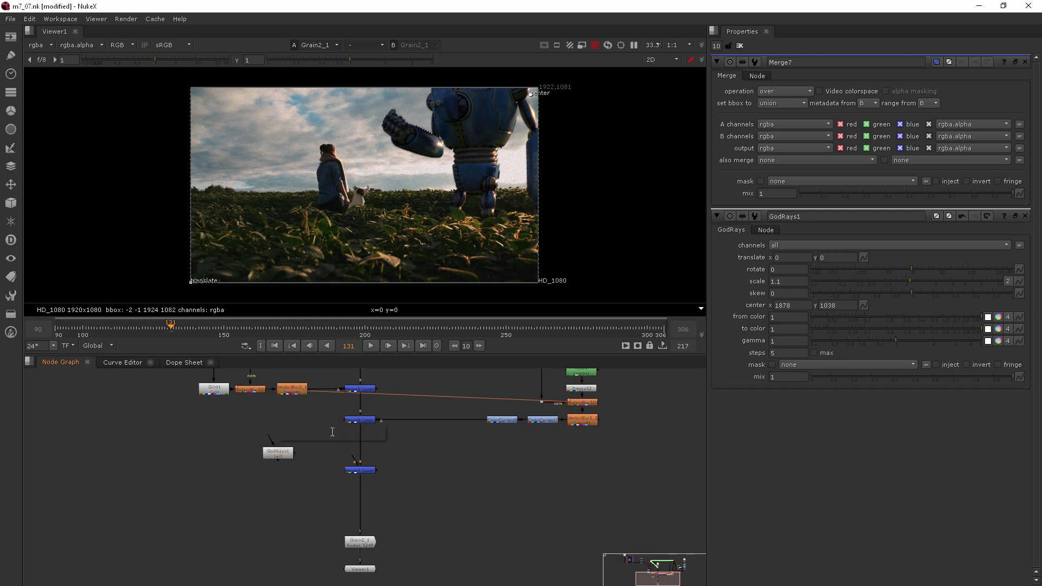
key("Tab")
type("key")
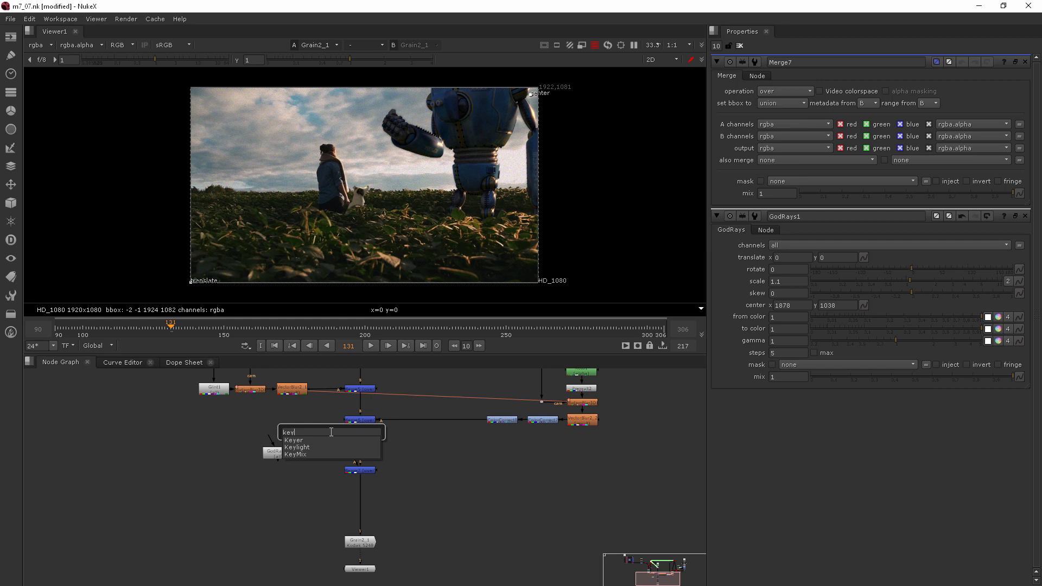
left_click(302, 439)
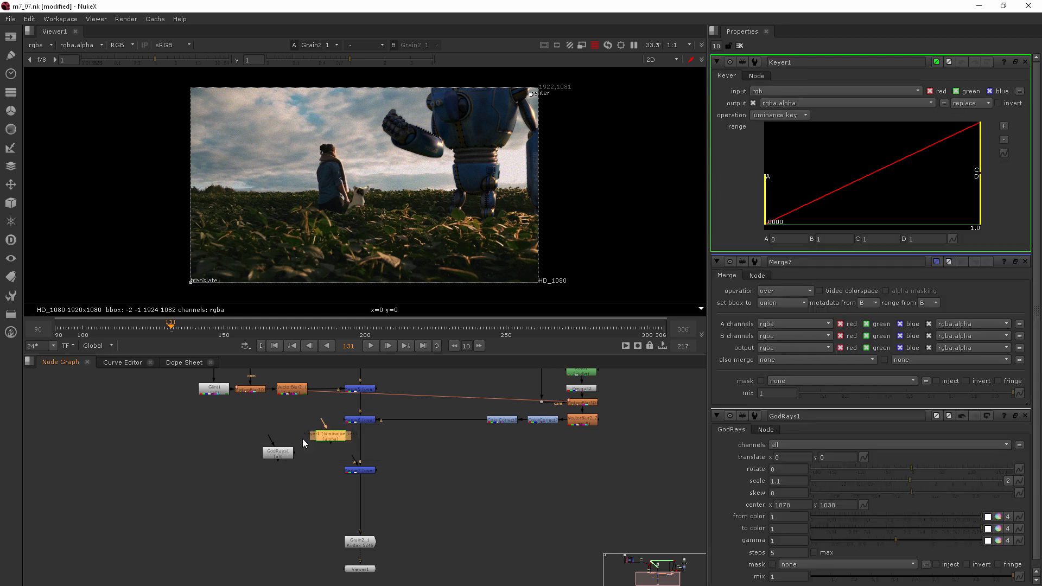
left_click_drag(325, 438, 294, 419)
- Choose luminance key as the Keyer's operation
middle_click_drag(506, 414, 389, 577)
middle_click_drag(531, 464, 333, 572)
middle_click_drag(457, 539, 452, 458)
scroll(443, 444, "up", 4)
scroll(298, 453, "down", 2)
scroll(297, 453, "down", 1)
middle_click_drag(311, 448, 571, 370)
middle_click_drag(299, 506, 425, 383)
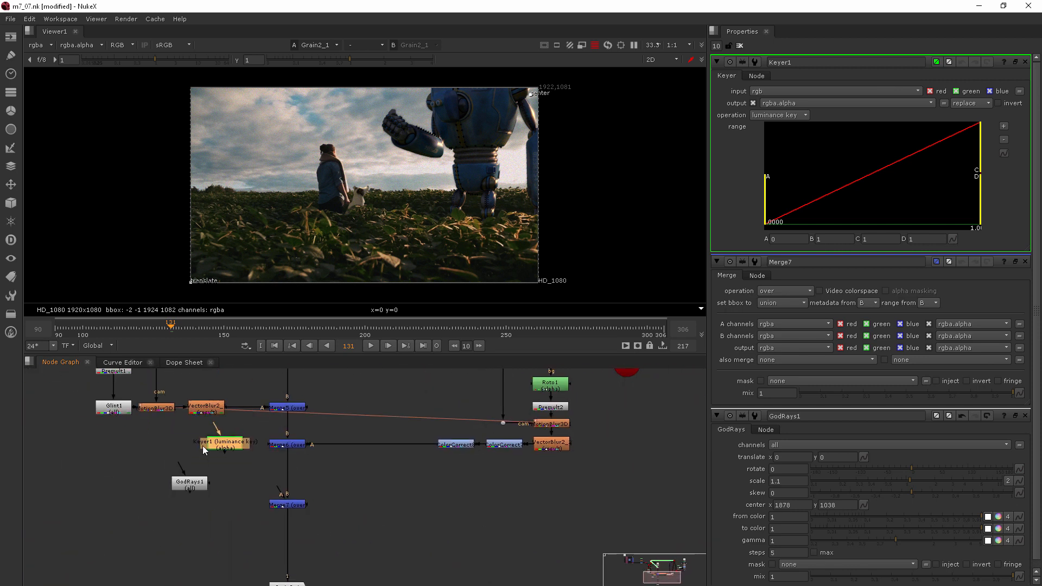
scroll(204, 460, "up", 2)
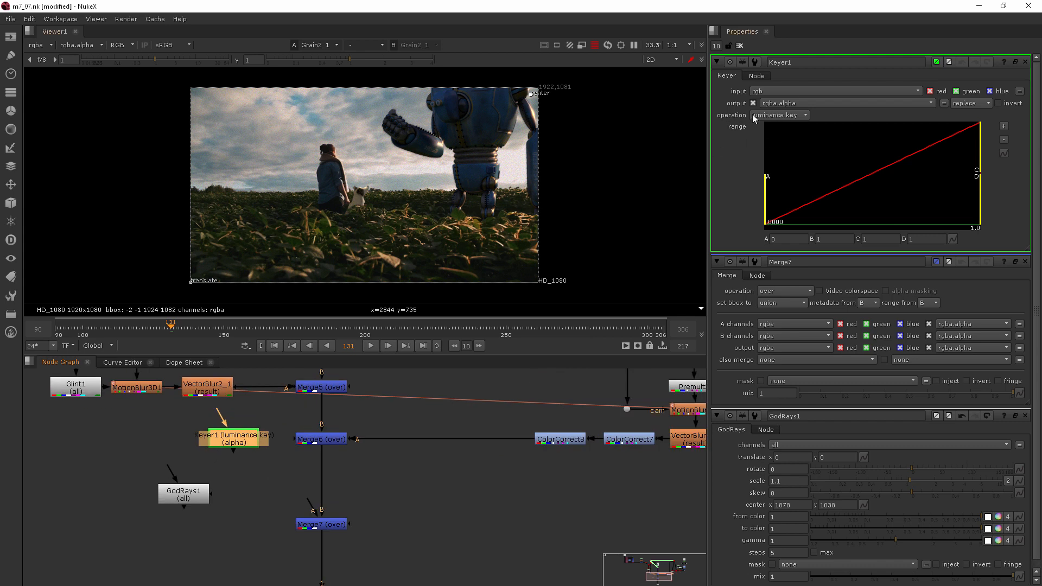
left_click(781, 116)
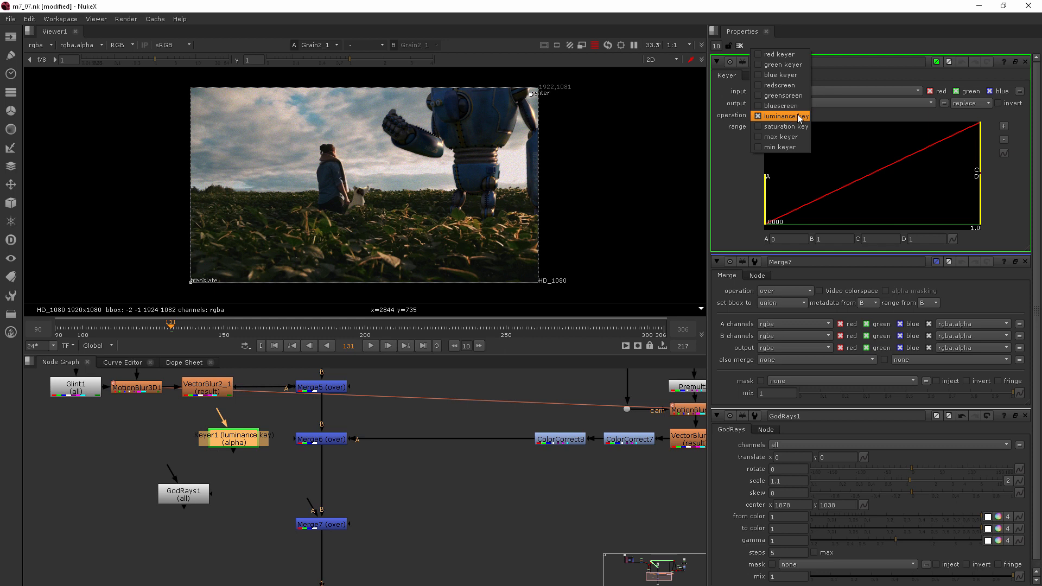
left_click(799, 117)
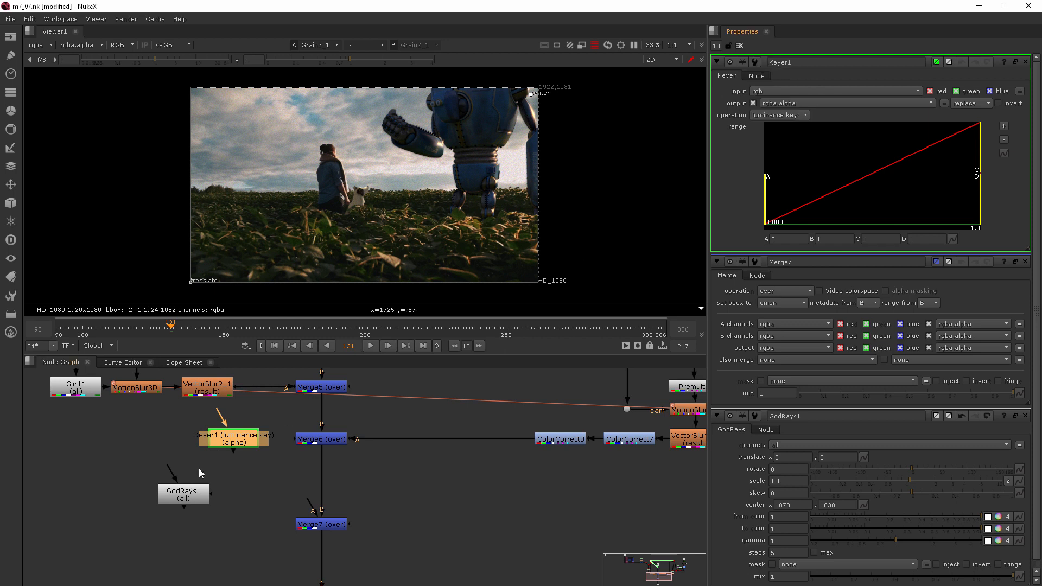
- Connect the Keyer's input to Merge6, align it beside that node and view its output
left_click_drag(220, 412, 325, 439)
left_click_drag(234, 439, 220, 437)
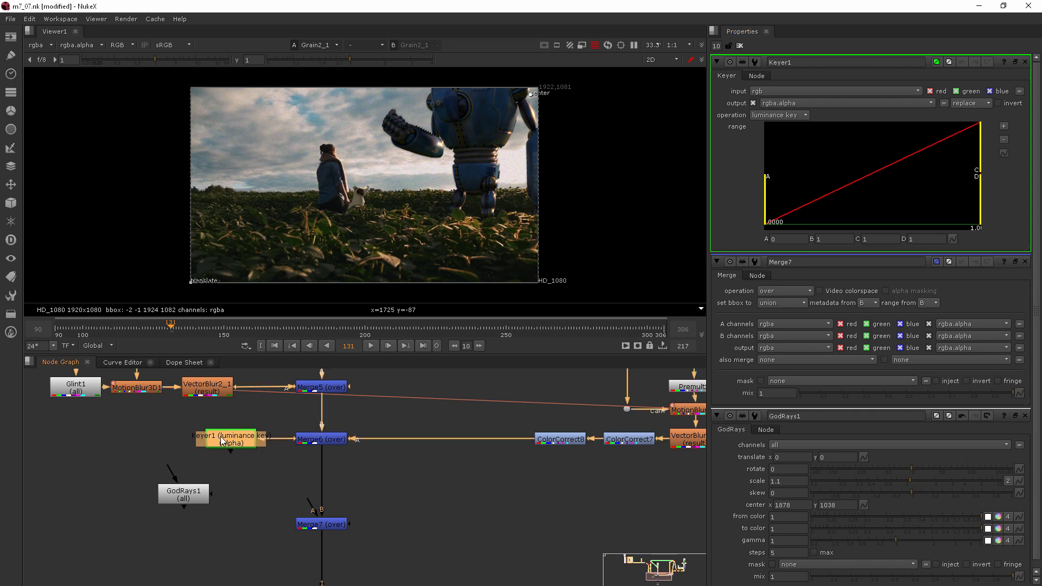
key("1")
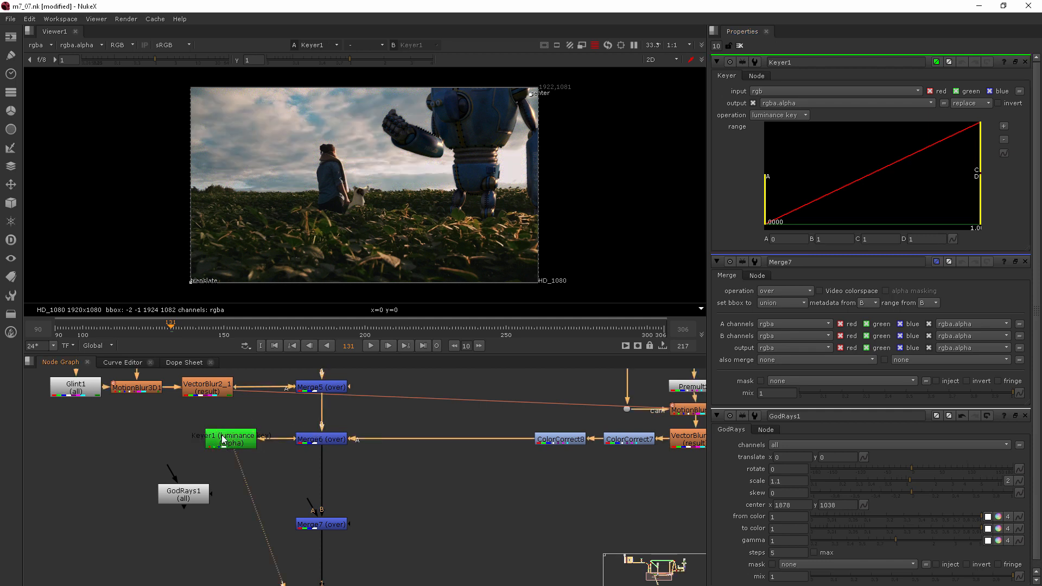
left_click(767, 191)
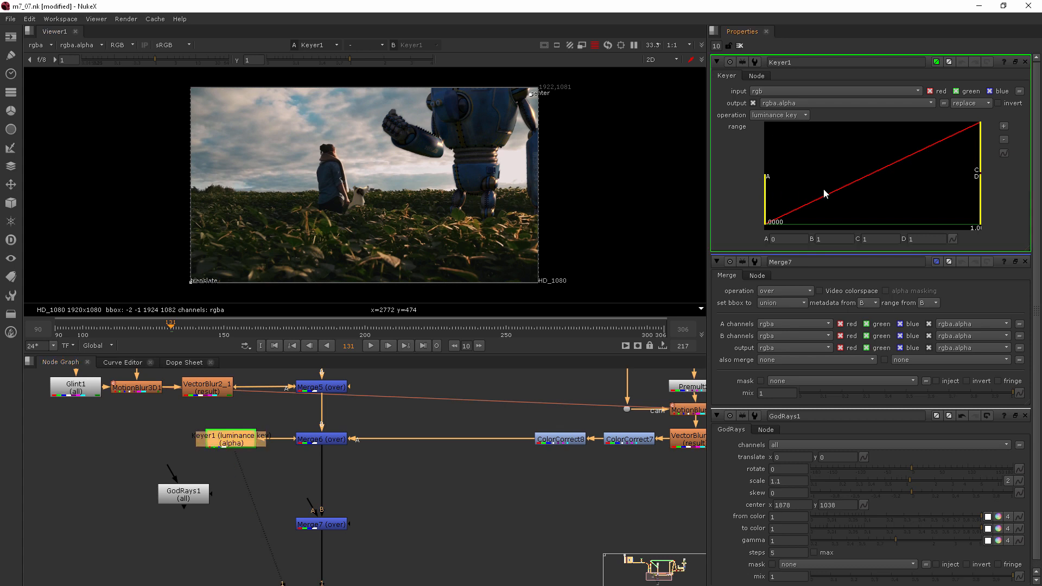
left_click_drag(770, 196, 944, 197)
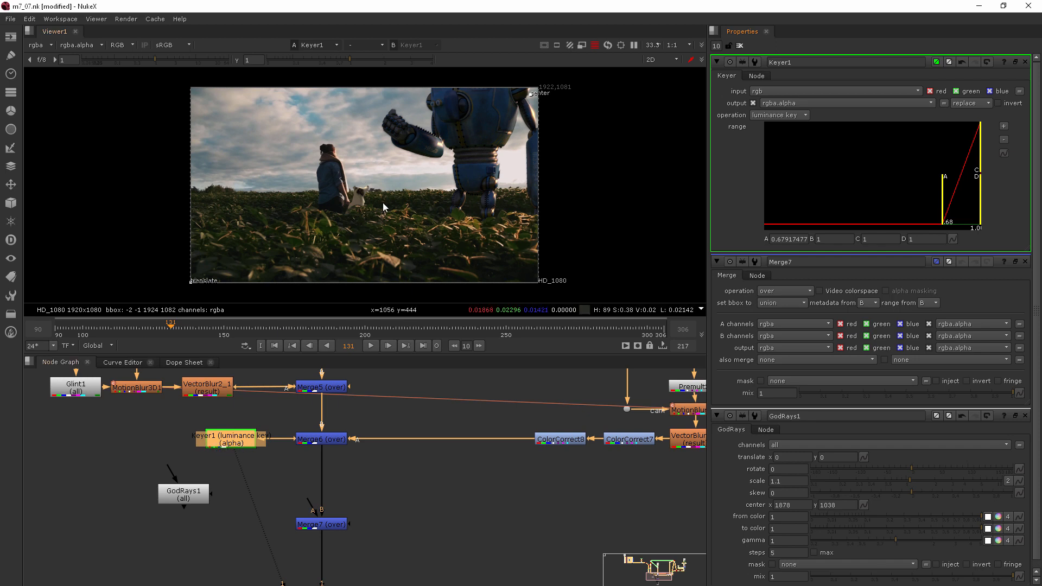
left_click_drag(943, 197, 756, 209)
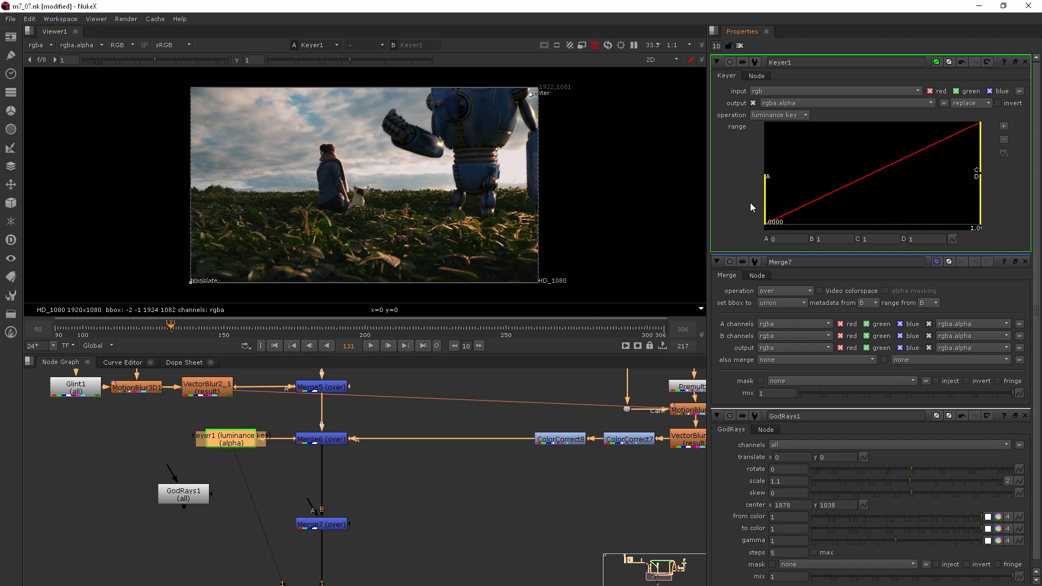
- Display the alpha channel and raise the Keyer's lower range limit A to about 0.76 to isolate the brightest highlights
key("a")
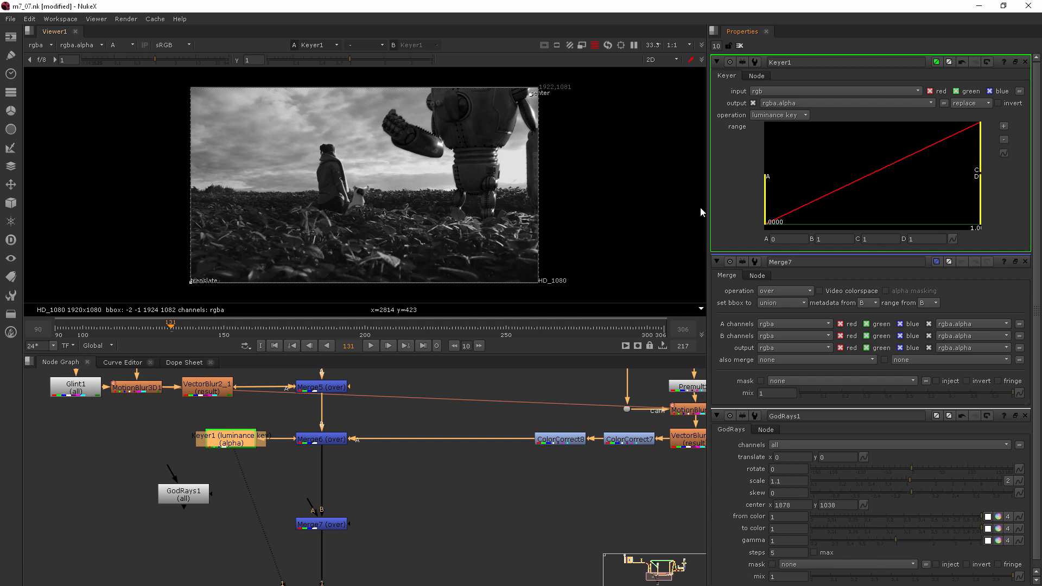
mouse_move(767, 195)
left_mouse_down()
mouse_move(992, 191)
mouse_move(972, 199)
mouse_move(998, 196)
mouse_move(900, 204)
mouse_move(1029, 205)
mouse_move(976, 201)
left_mouse_up()
left_click_drag(973, 201, 958, 201)
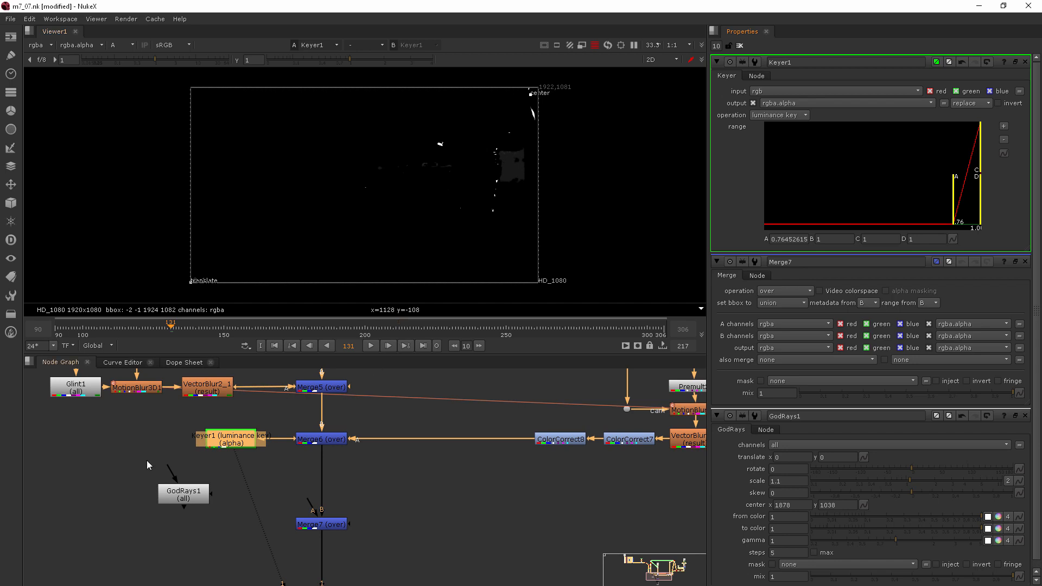
- Connect GodRays1 below the Keyer, link Merge7's A input to GodRays1, and view Merge7
left_click_drag(175, 495, 232, 530)
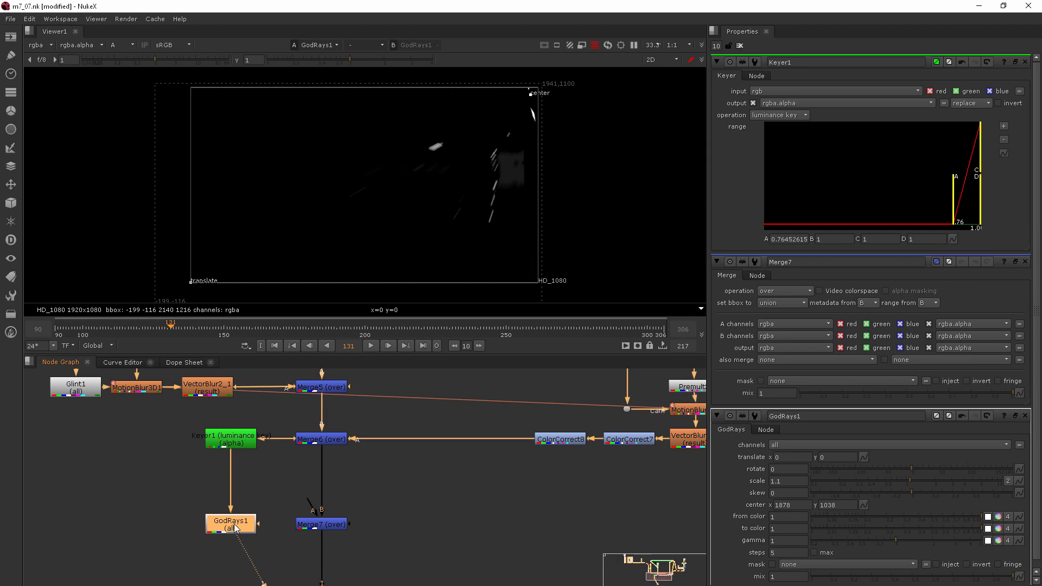
left_click_drag(310, 504, 250, 526)
left_click(316, 530, "ctrl+shift")
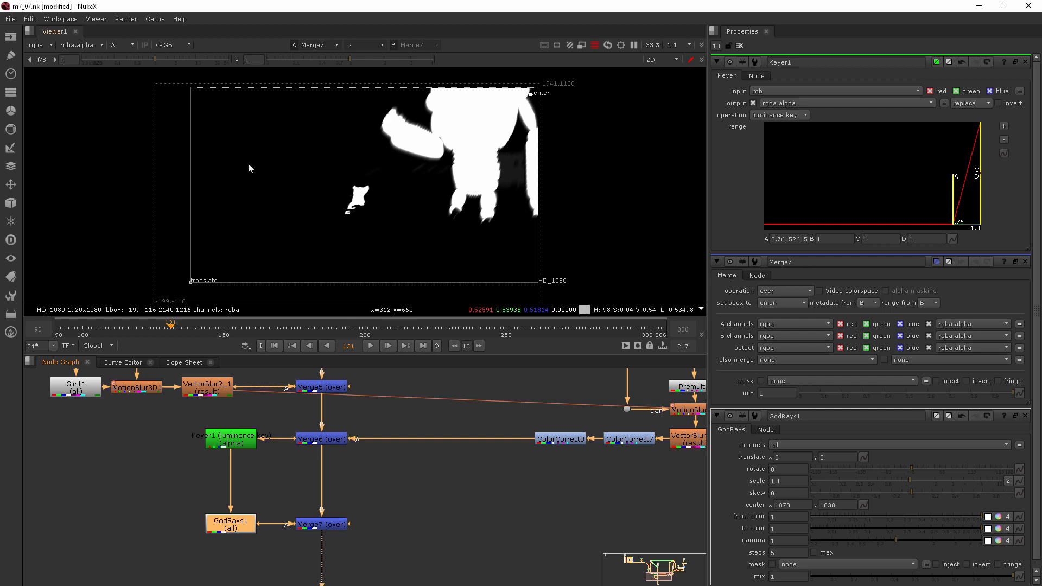
- Inspect Merge7's colour output, then compare the colour and alpha channels of GodRays1
key("a")
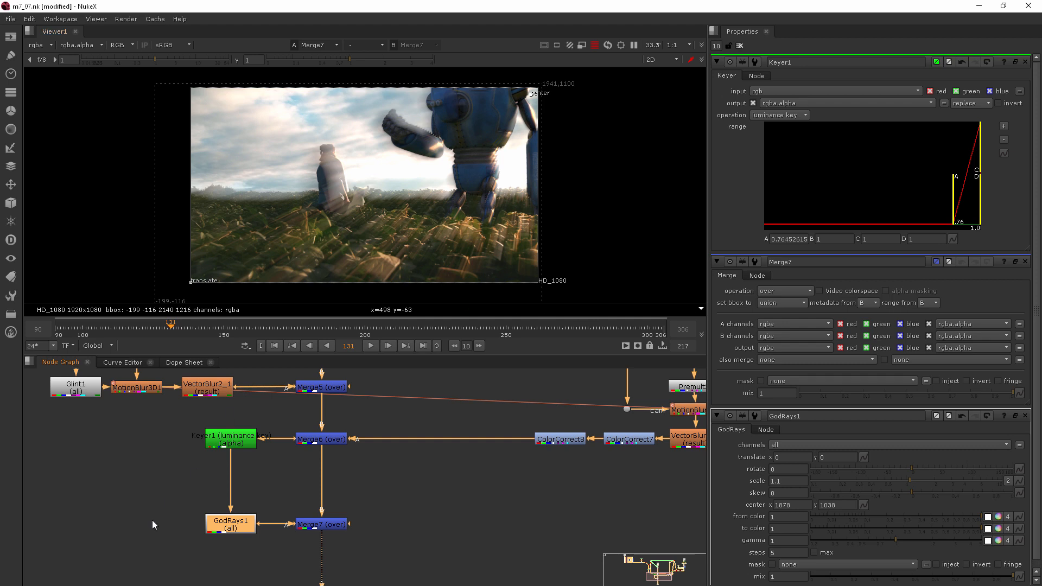
key("1")
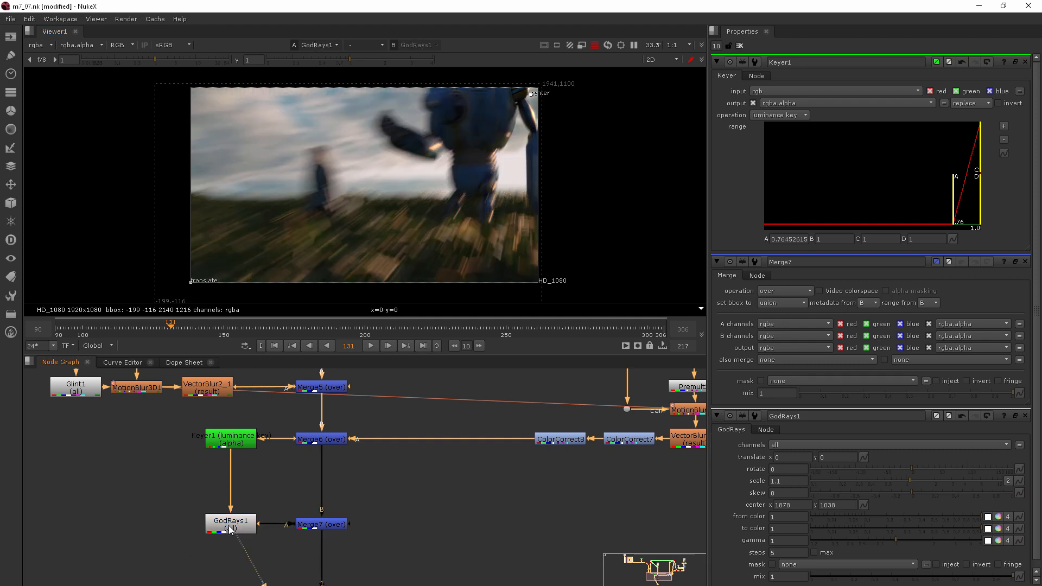
left_click(239, 434)
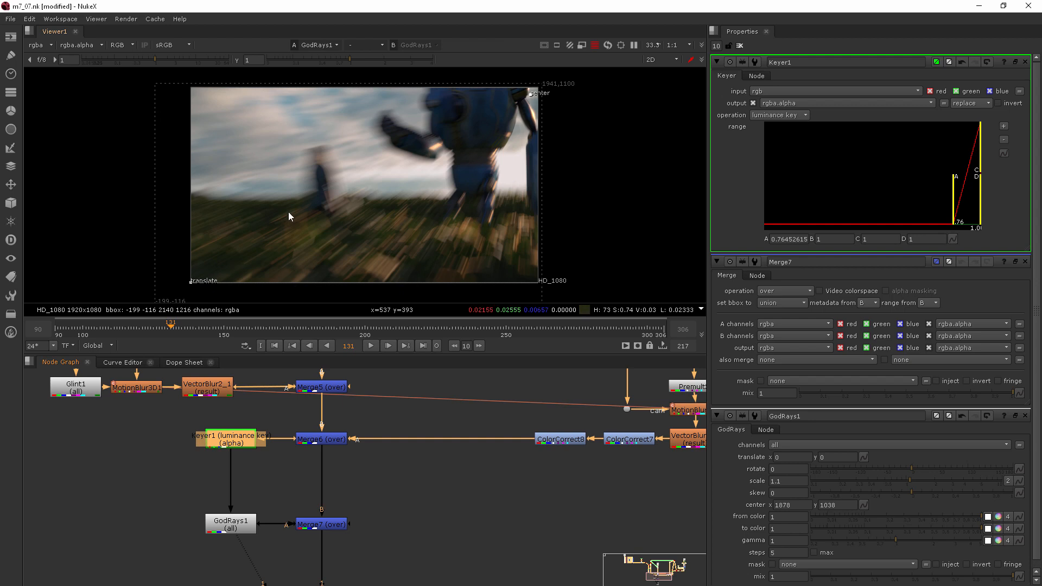
key("a")
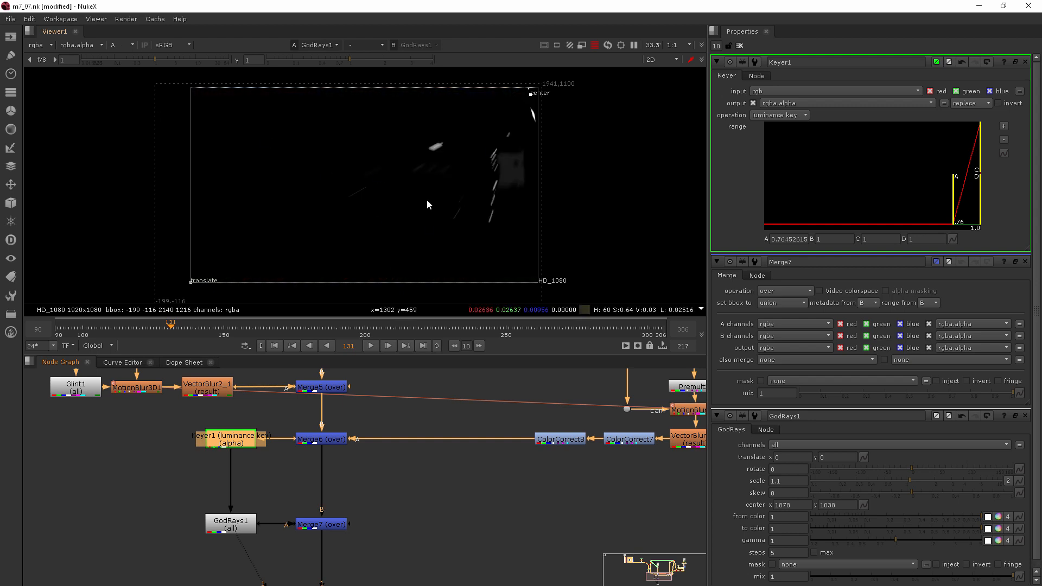
key("a")
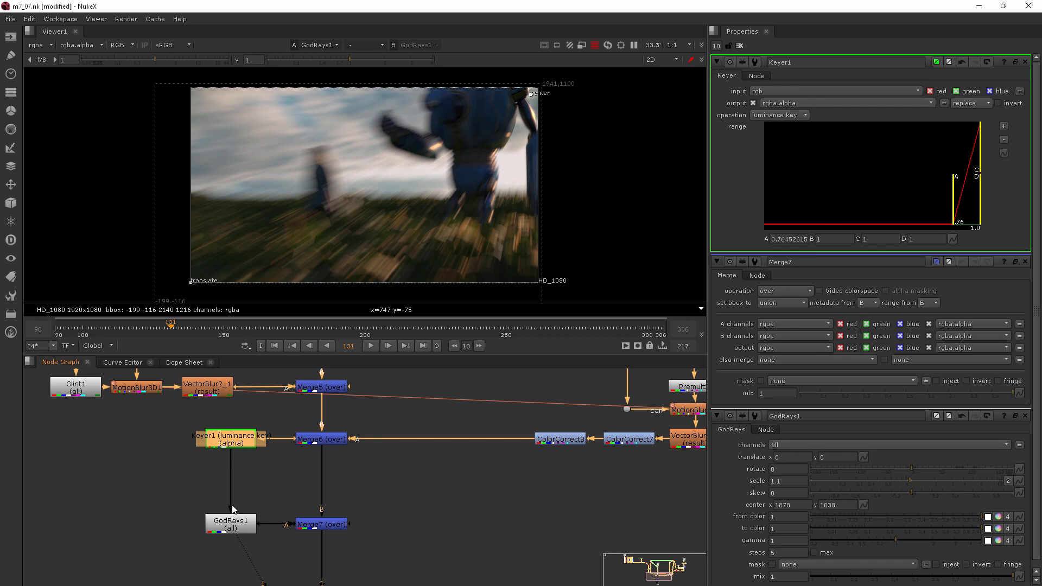
- Add a ShuffleCopy node, connect its input 1 to Keyer1 and insert it between Keyer1 and GodRays1
left_click(266, 484)
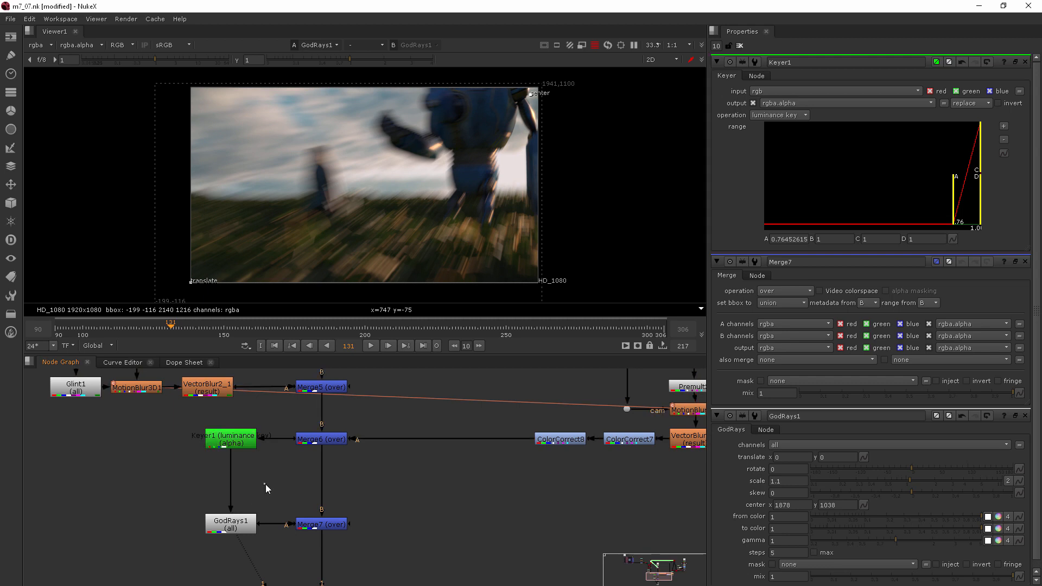
key("Tab")
type("sh")
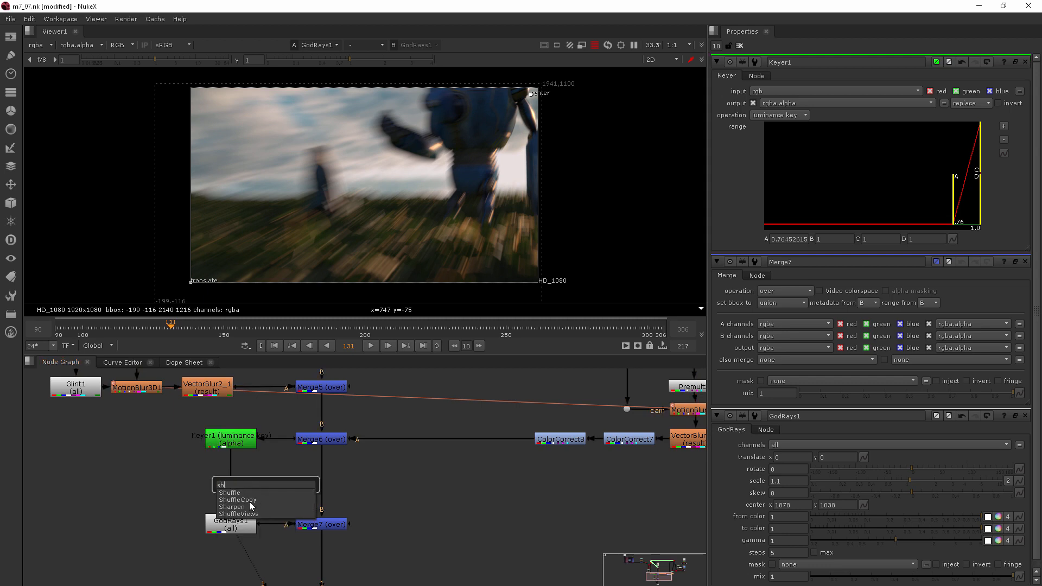
left_click(250, 500)
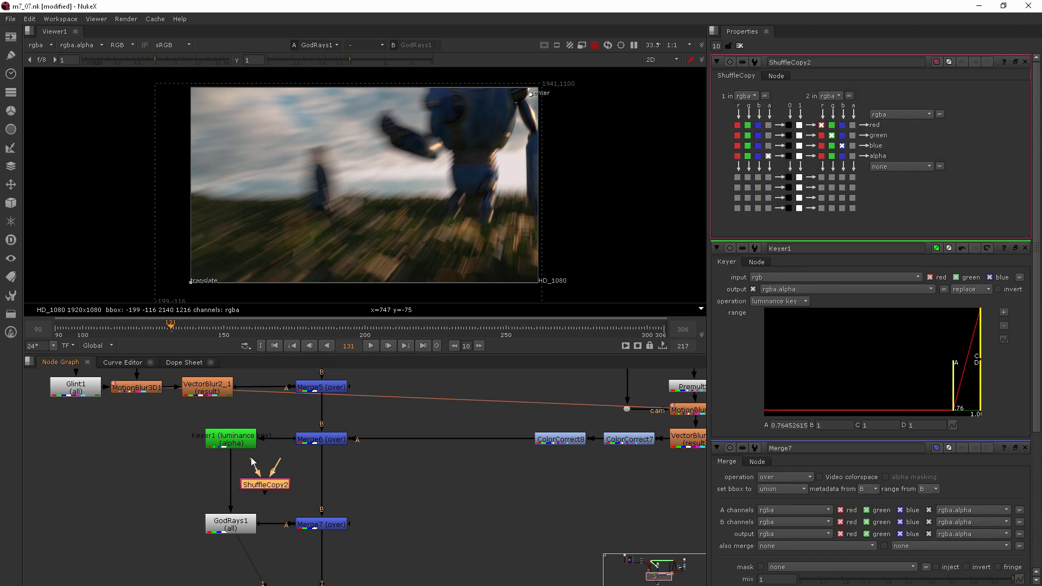
left_click_drag(253, 463, 246, 442)
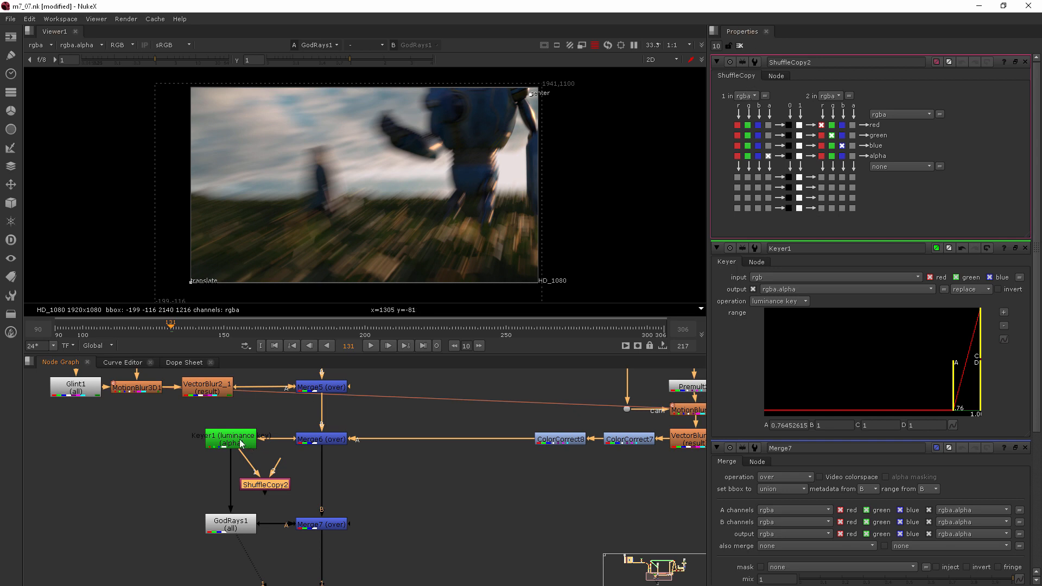
mouse_move(232, 467)
left_mouse_down()
mouse_move(265, 487)
mouse_move(231, 486)
left_mouse_up()
- Connect ShuffleCopy2's second input to Merge6, taking alpha from input 1 and rgb from input 2
left_click(745, 96)
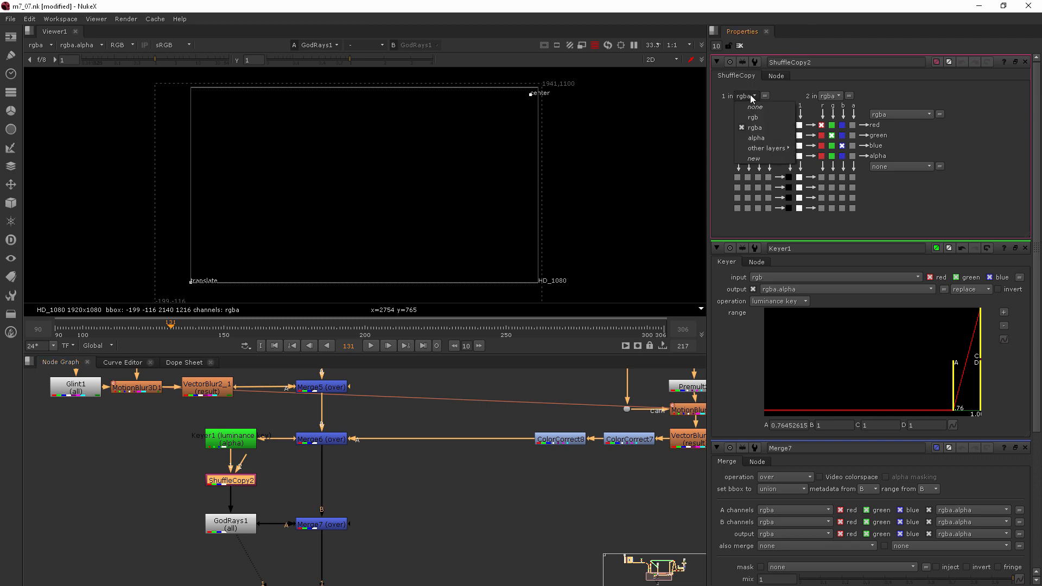
left_click(756, 139)
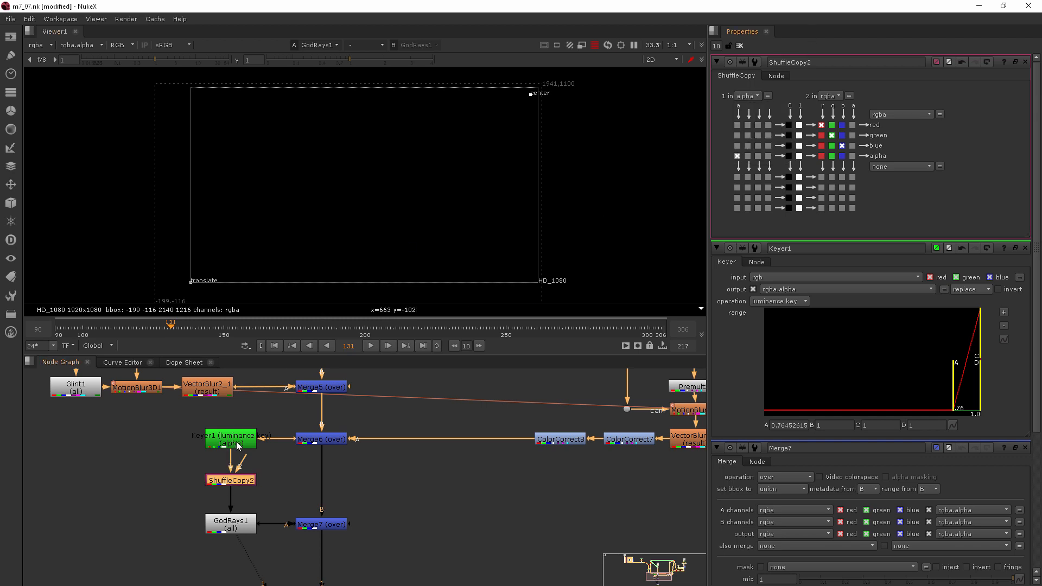
left_click_drag(244, 458, 316, 441)
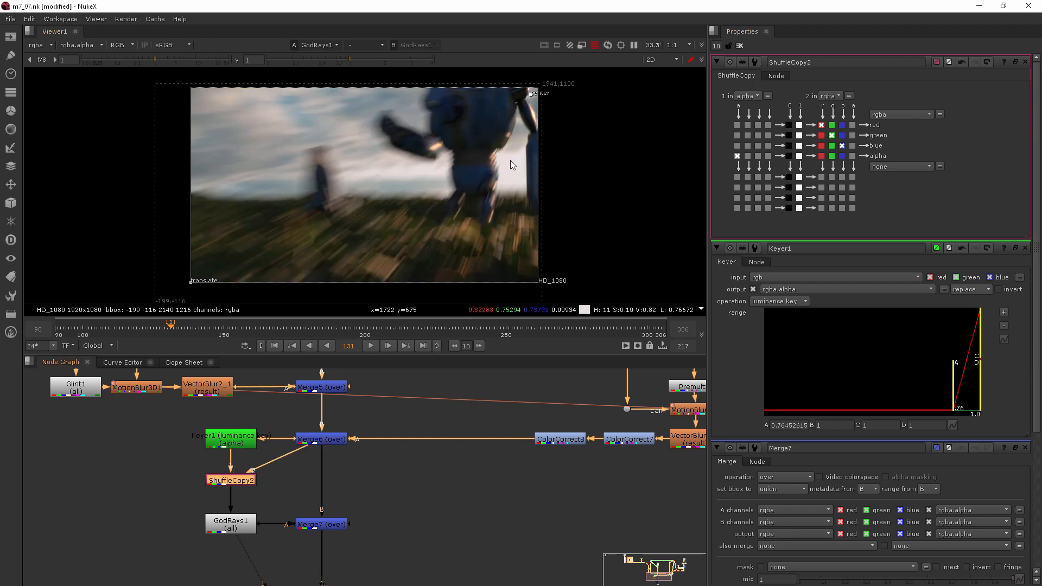
left_click(835, 97)
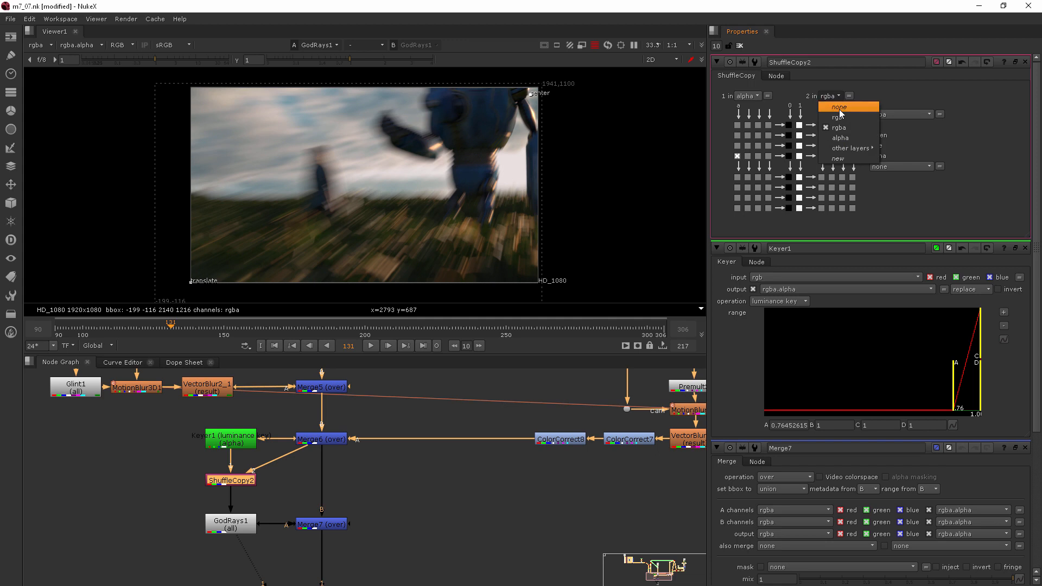
left_click(837, 118)
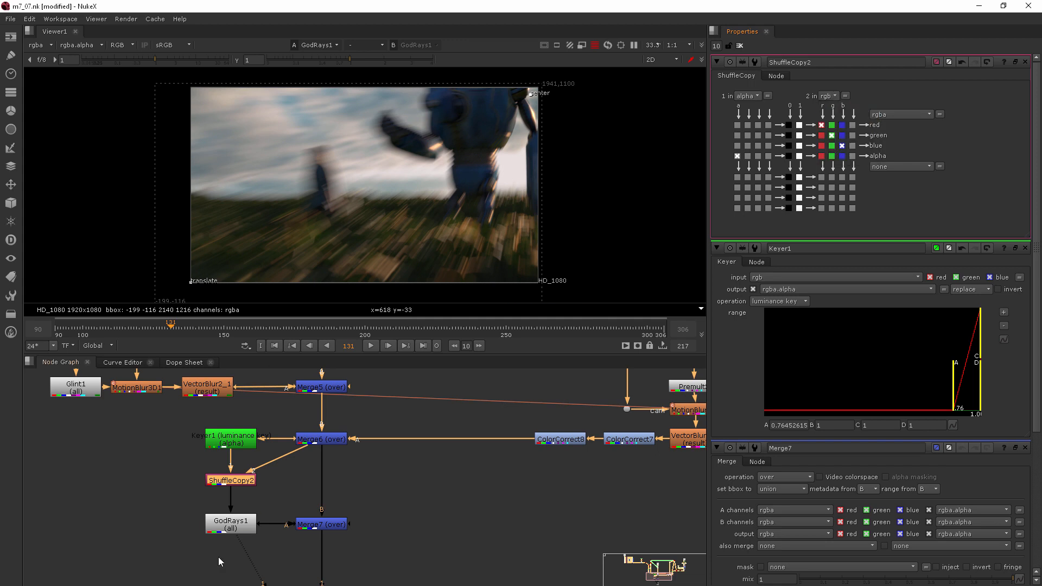
- View Merge7's output and insert a Premult node between ShuffleCopy2 and GodRays1
left_click(242, 531)
left_click(313, 524)
key("1")
left_click_drag(230, 481, 231, 474)
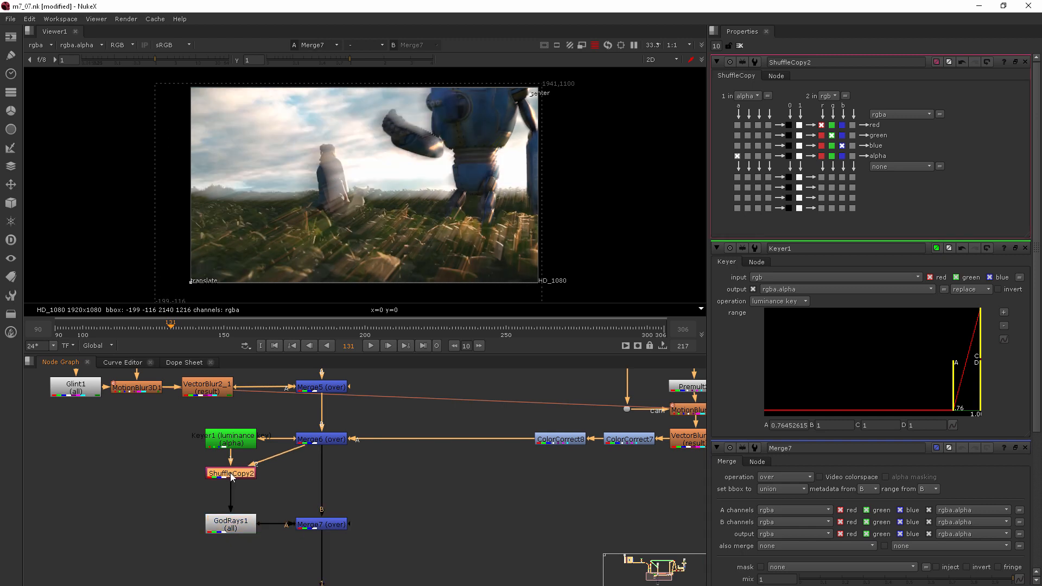
left_click(283, 476)
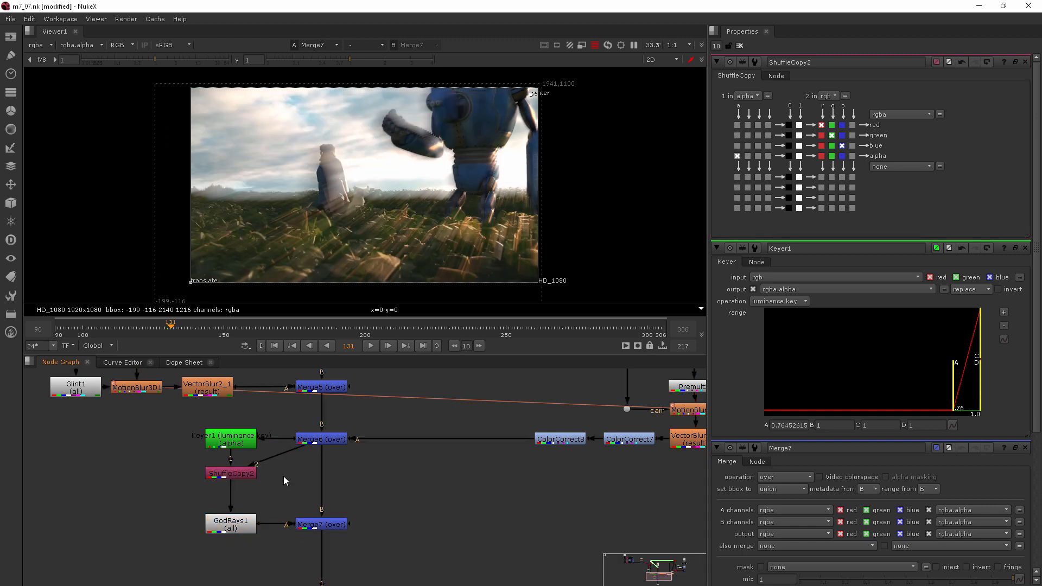
key("Tab")
type("pre")
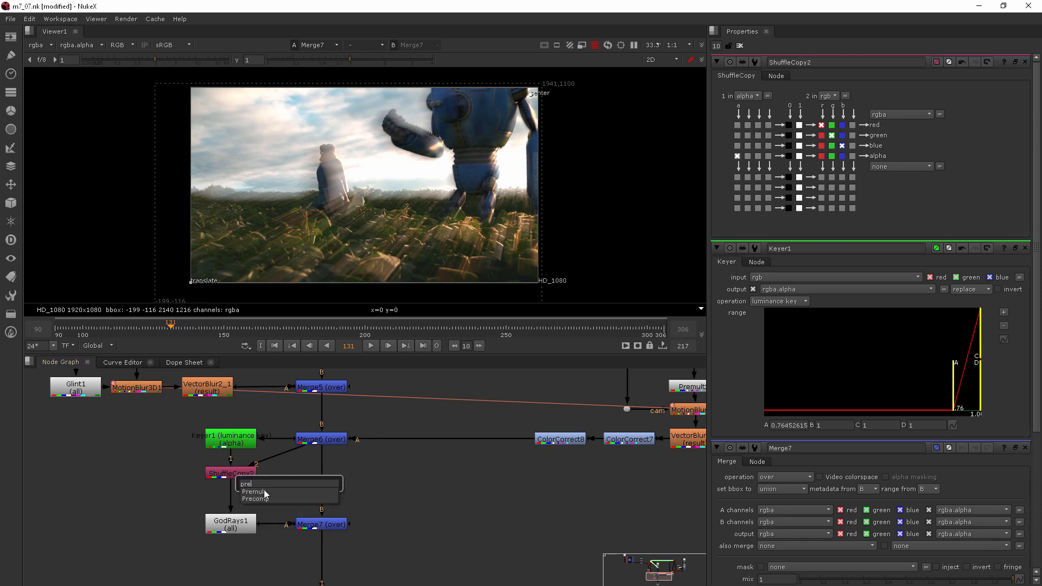
left_click(265, 492)
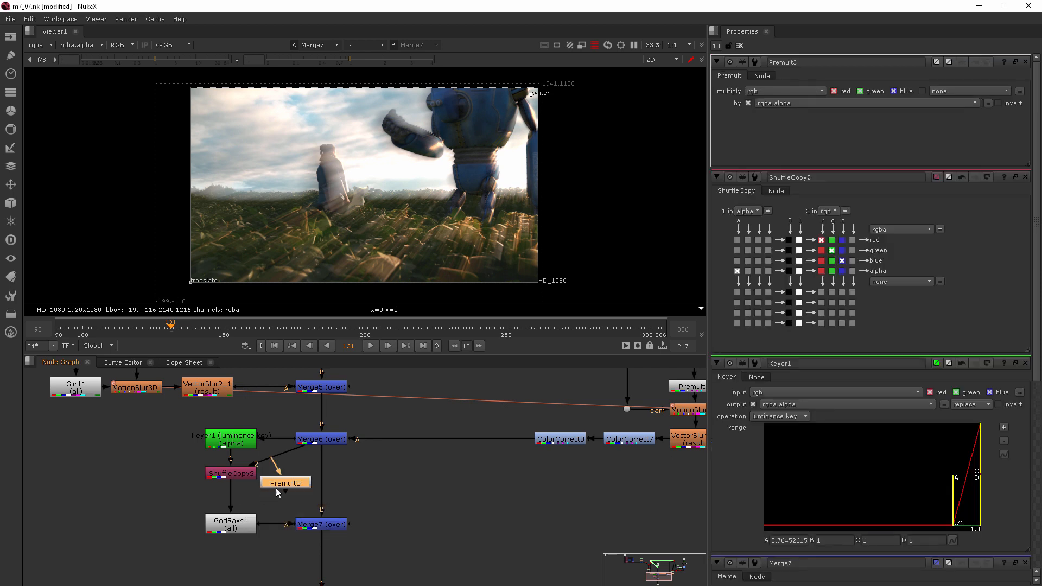
left_click_drag(235, 500, 237, 498)
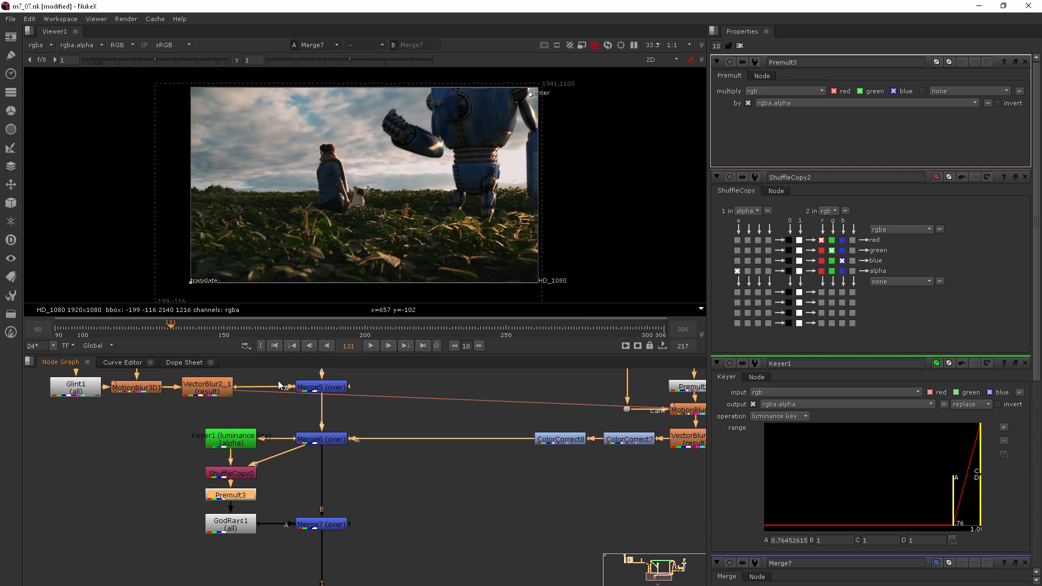
- Raise GodRays1's scale to 3.7 and set its steps to 10
double_click(249, 523)
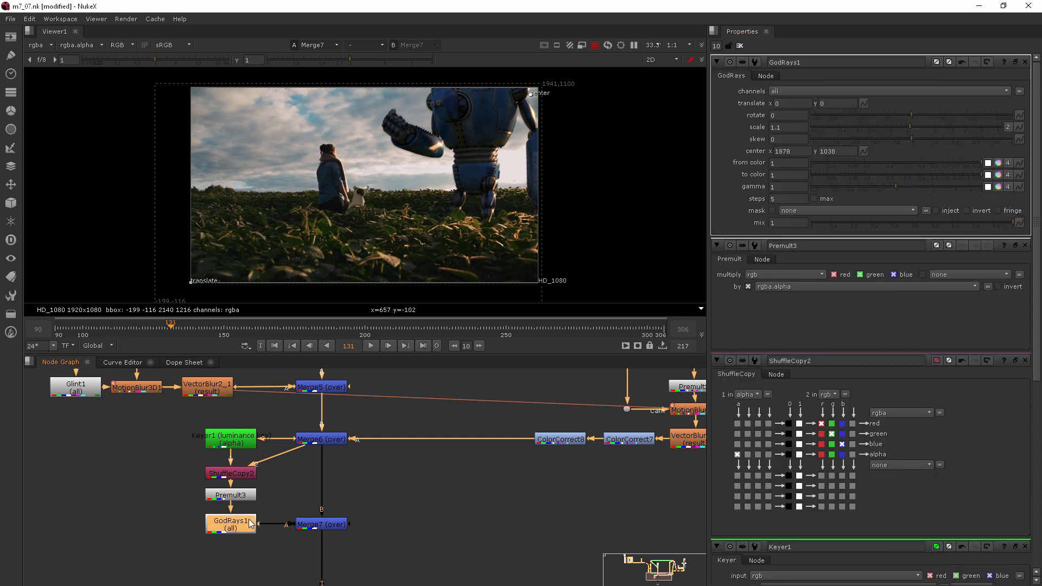
left_click_drag(910, 127, 960, 130)
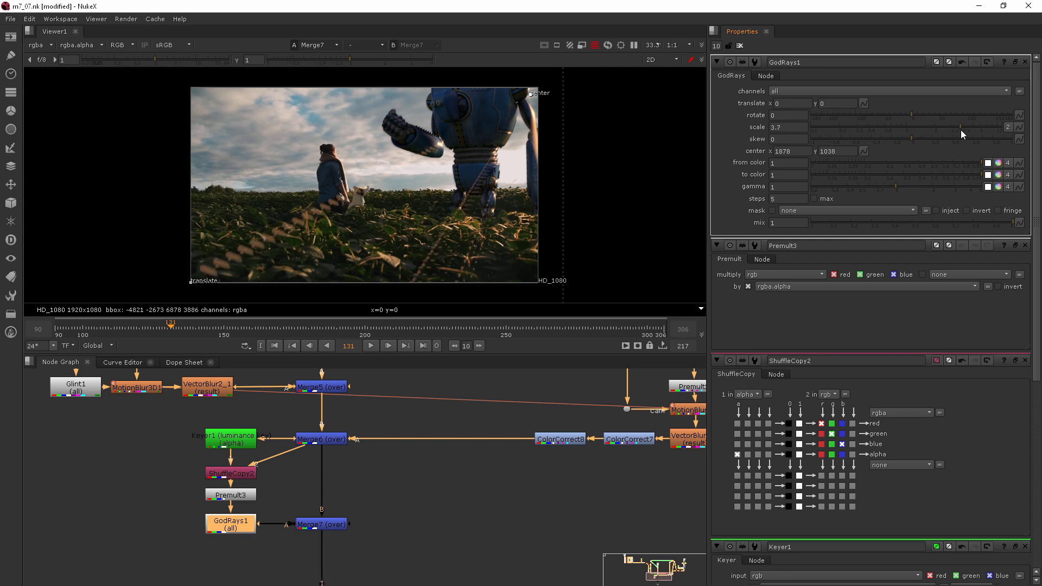
left_click(770, 200)
type("10")
key("Return")
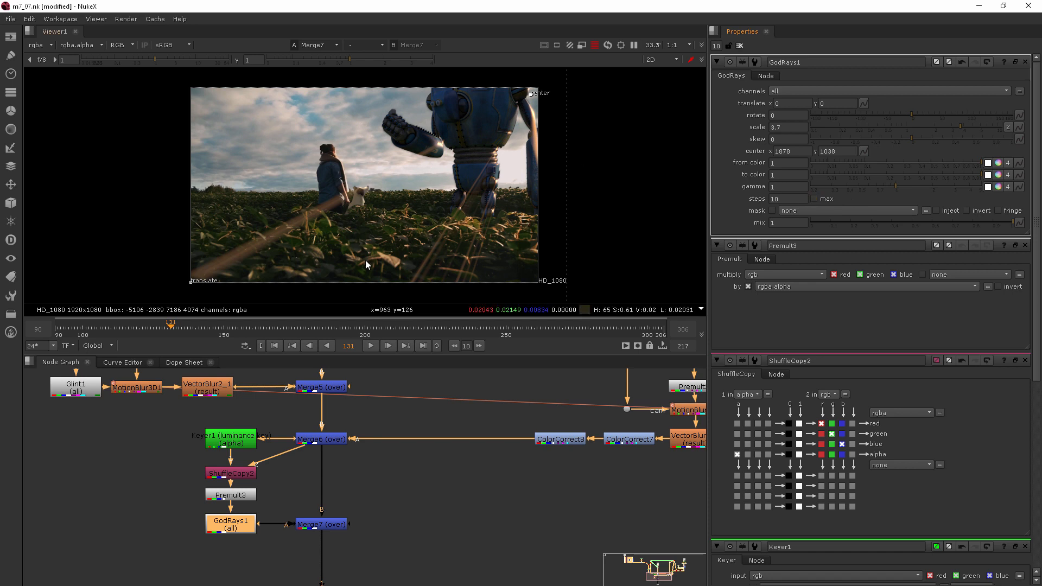
- At frame 267, raise GodRays1's scale to 8.2 and lower Merge7's mix to 0.245
left_click(555, 331)
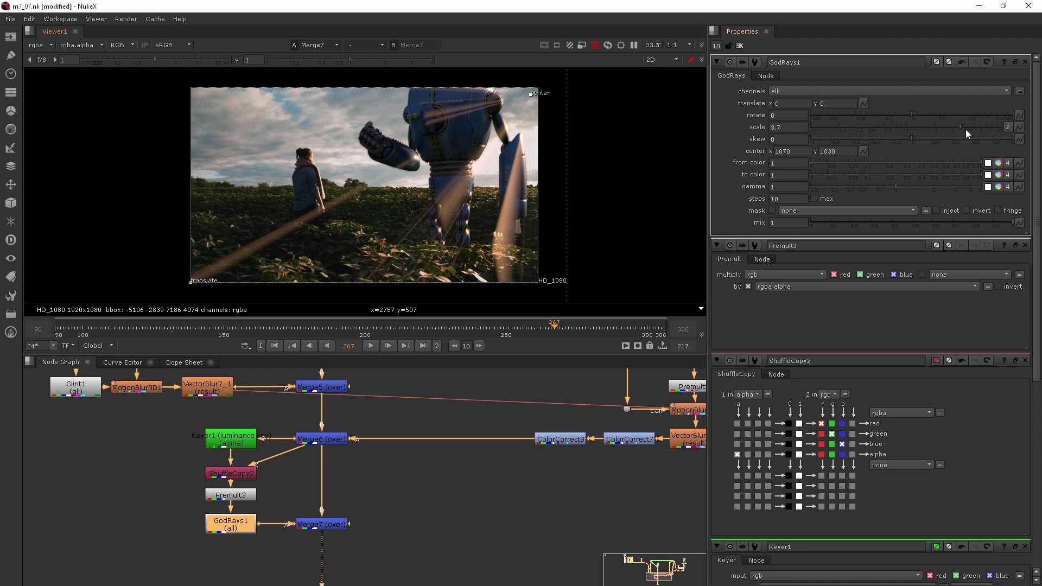
left_click(986, 126)
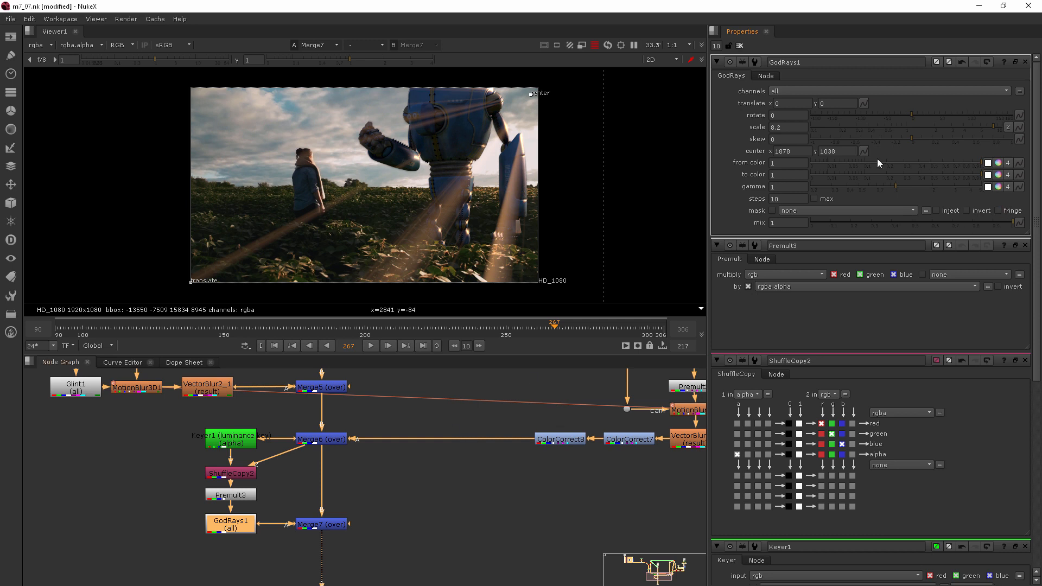
left_click(313, 528)
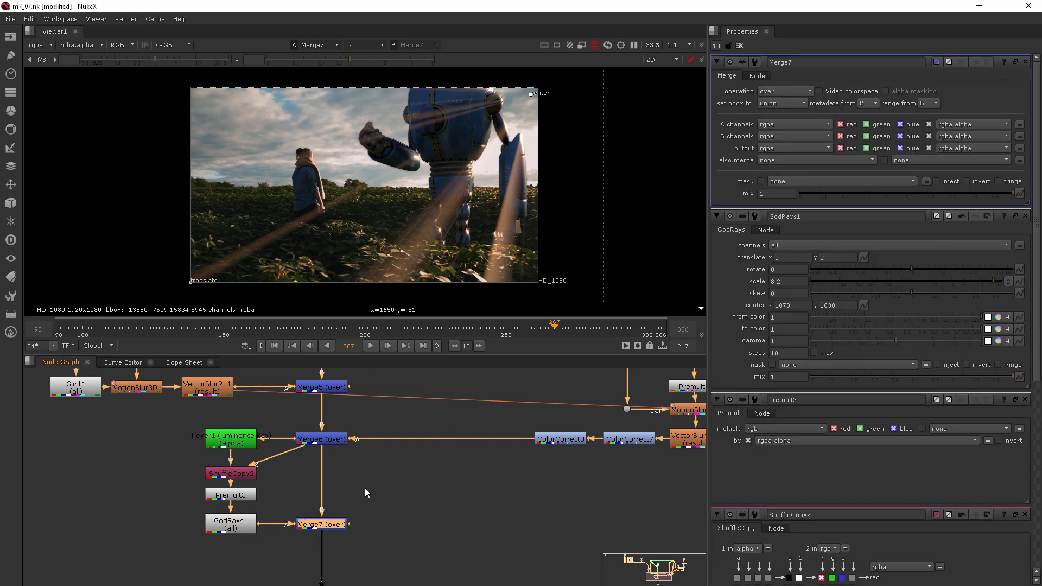
mouse_move(966, 193)
left_mouse_down()
mouse_move(784, 204)
mouse_move(923, 193)
mouse_move(845, 203)
left_mouse_up()
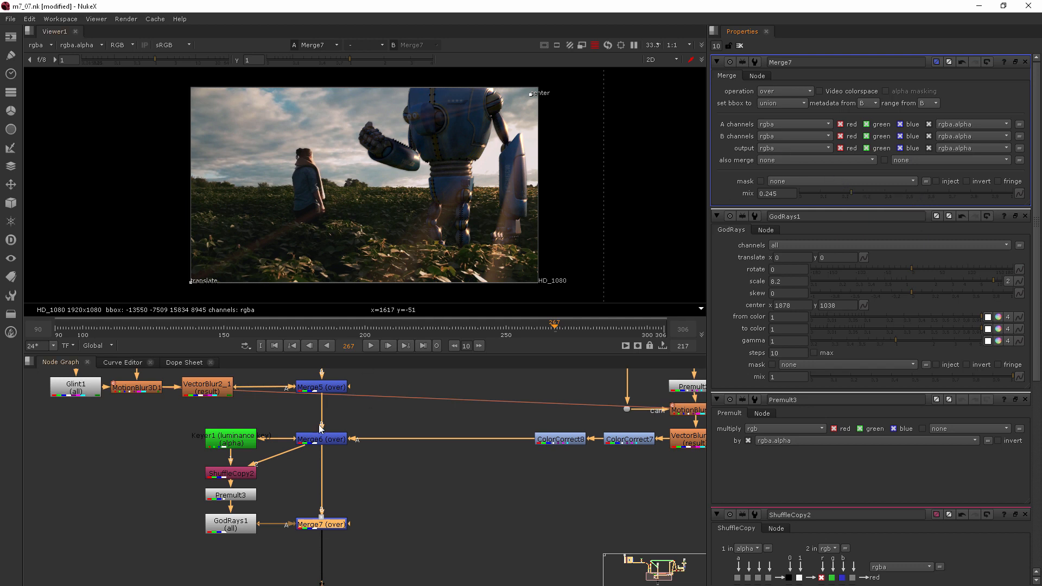
- Insert a dot between Merge6 and Merge7, and route ShuffleCopy2's second input from it in a straight line
left_click(322, 481, "ctrl")
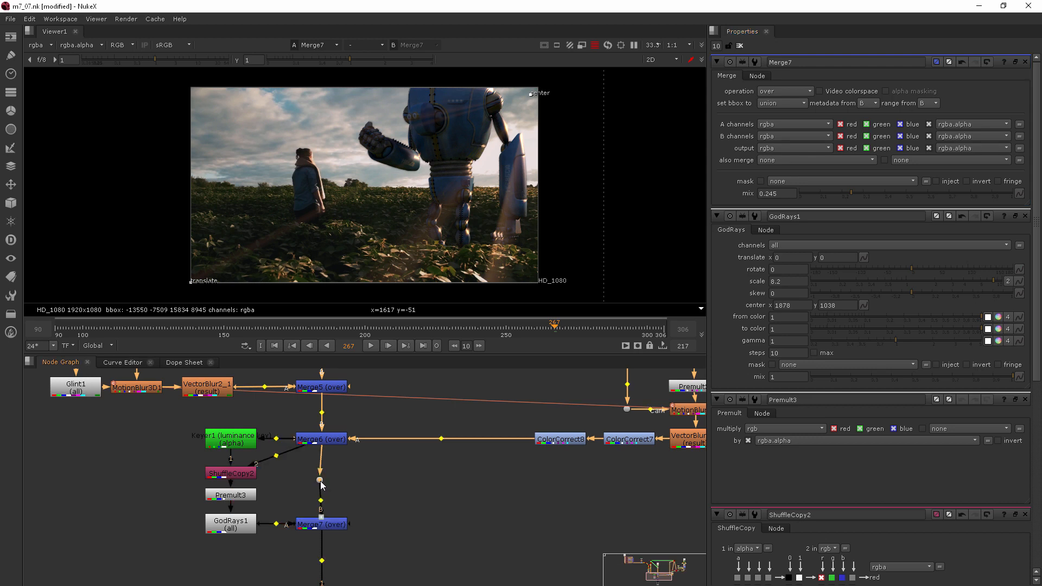
mouse_move(321, 483)
left_mouse_down()
mouse_move(322, 463)
mouse_move(323, 476)
mouse_move(300, 448)
mouse_move(302, 464)
mouse_move(322, 472)
left_mouse_up()
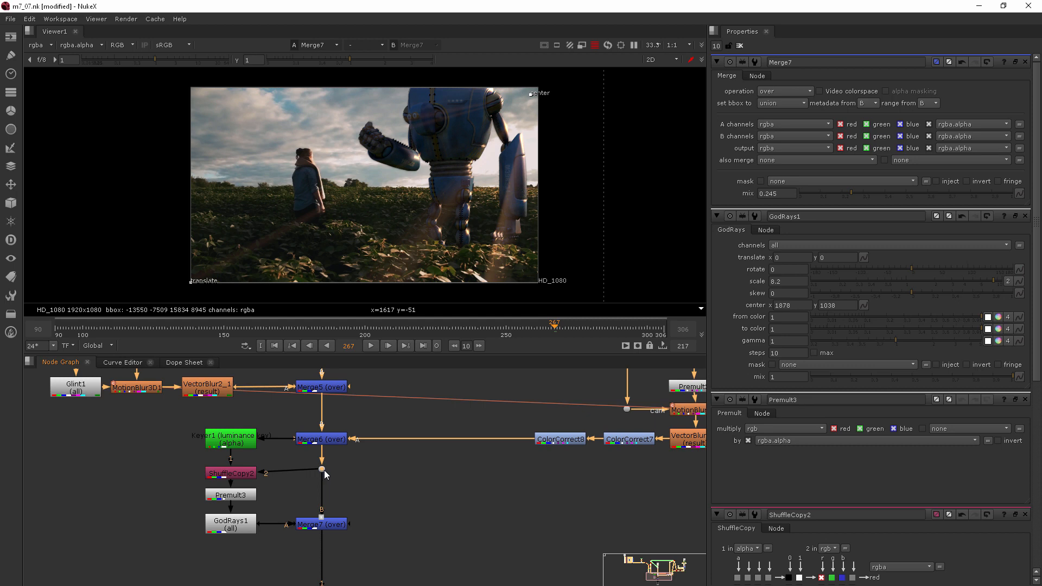
left_click_drag(324, 473, 323, 477)
left_click(395, 525)
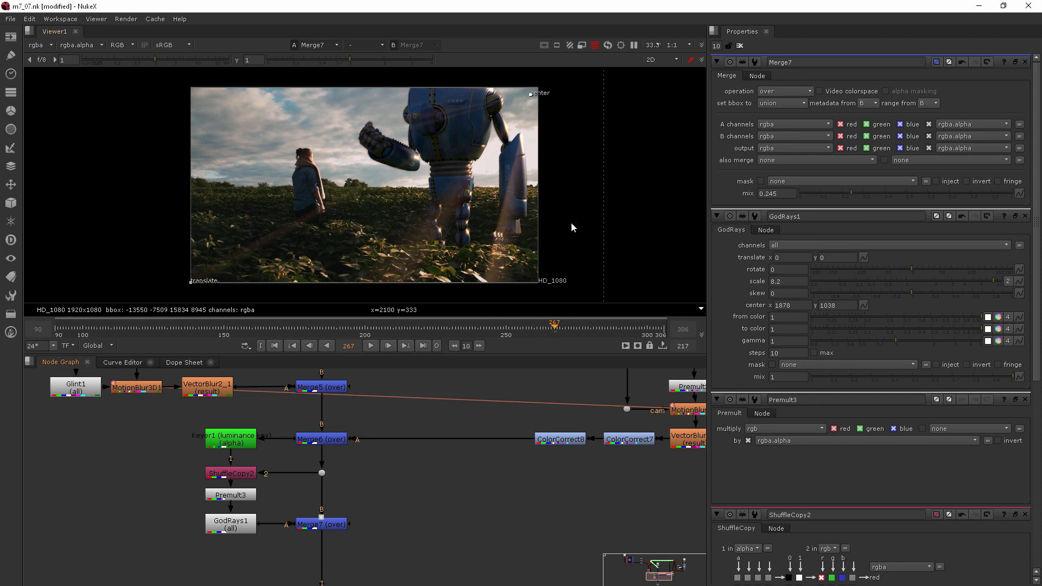
- Lower Merge7's mix to 0.12 and set Keyer1's lower range limit A to 0
left_click(739, 46)
double_click(341, 526)
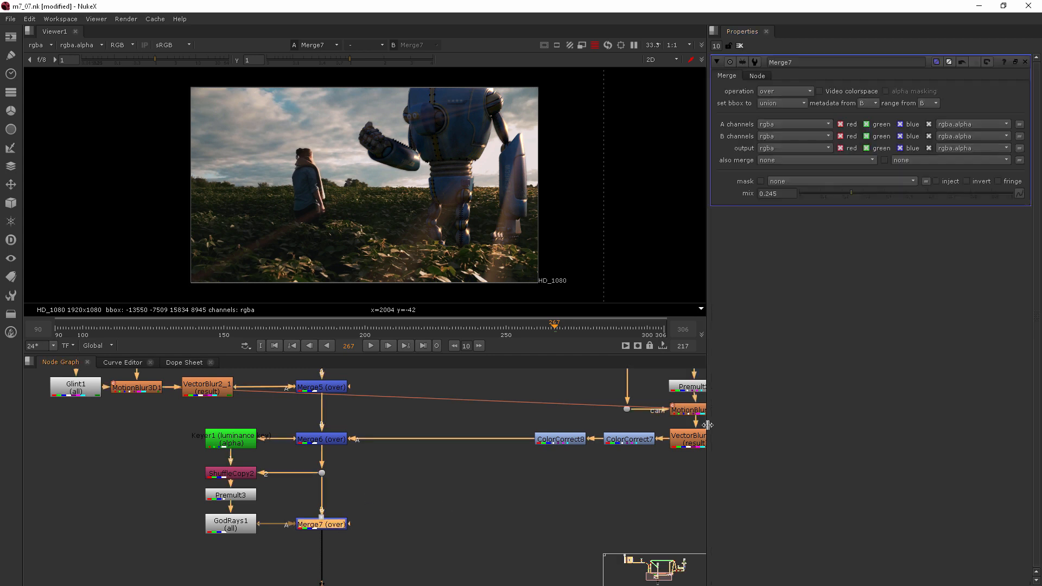
left_click_drag(847, 196, 824, 195)
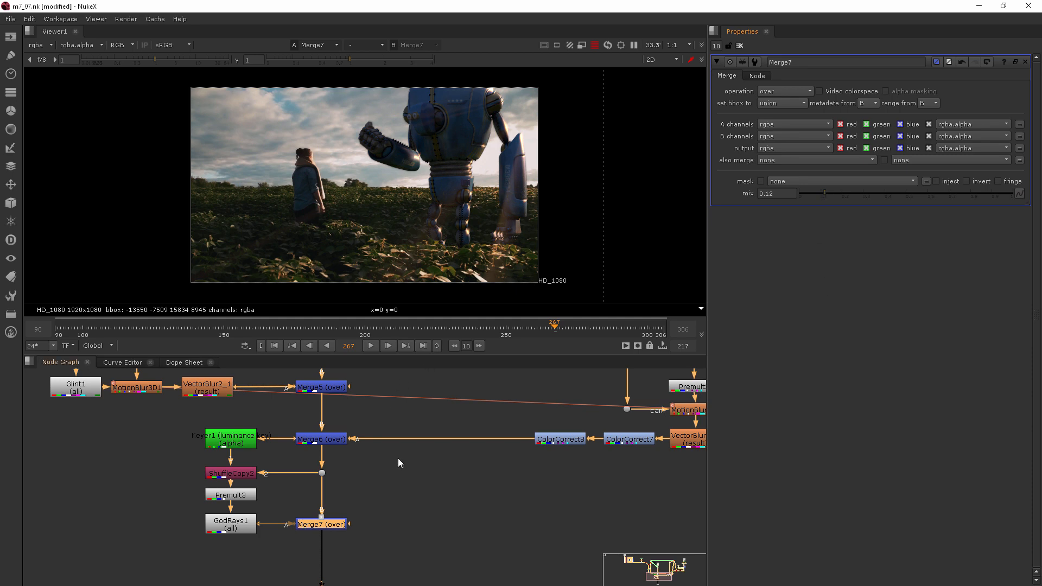
left_click(405, 492)
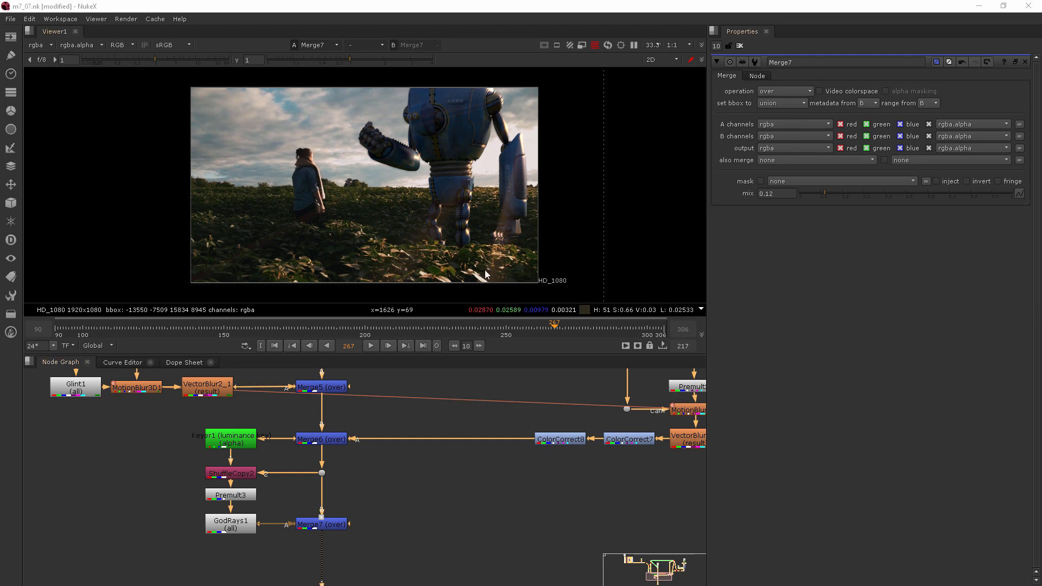
double_click(242, 441)
left_click_drag(956, 191, 727, 208)
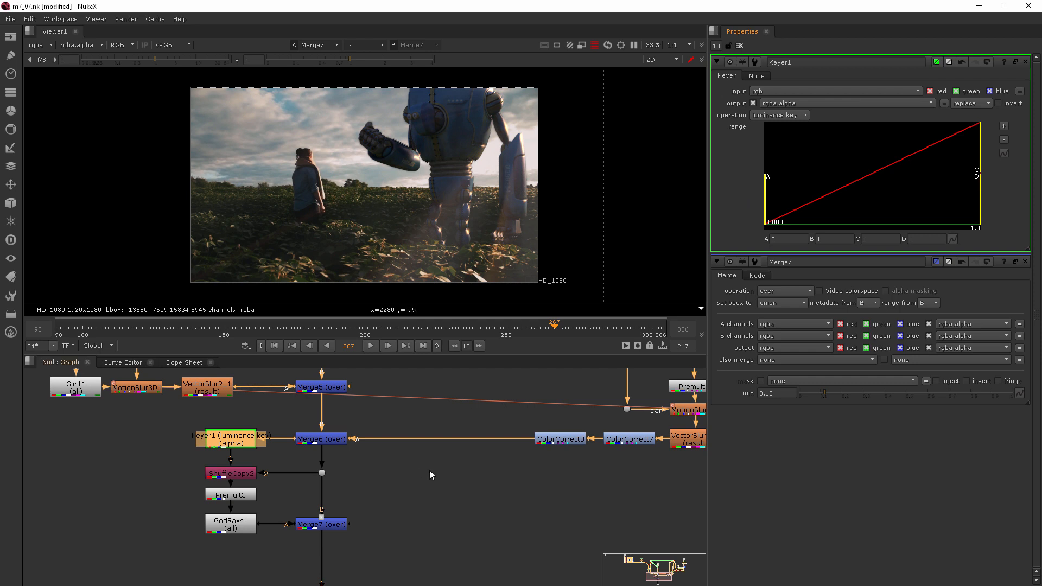
left_click(457, 476)
key("Tab")
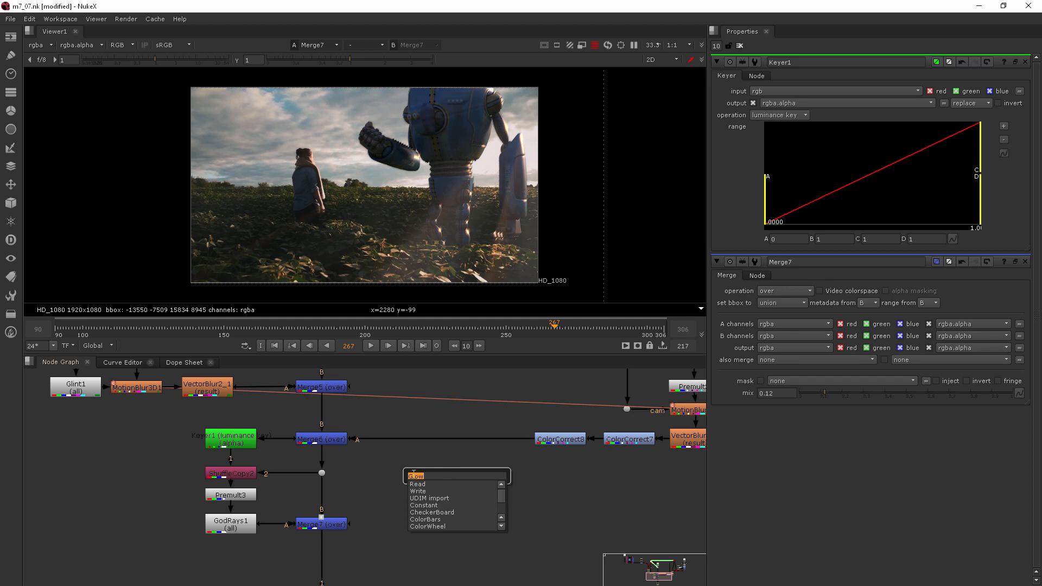
type("er")
left_click(440, 484)
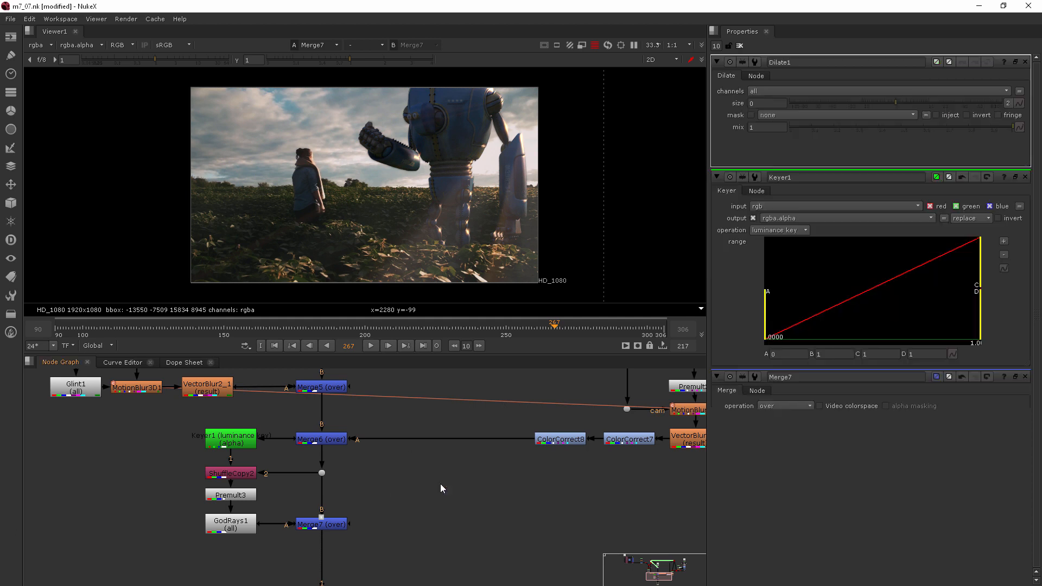
left_click_drag(451, 481, 445, 514)
key("Delete")
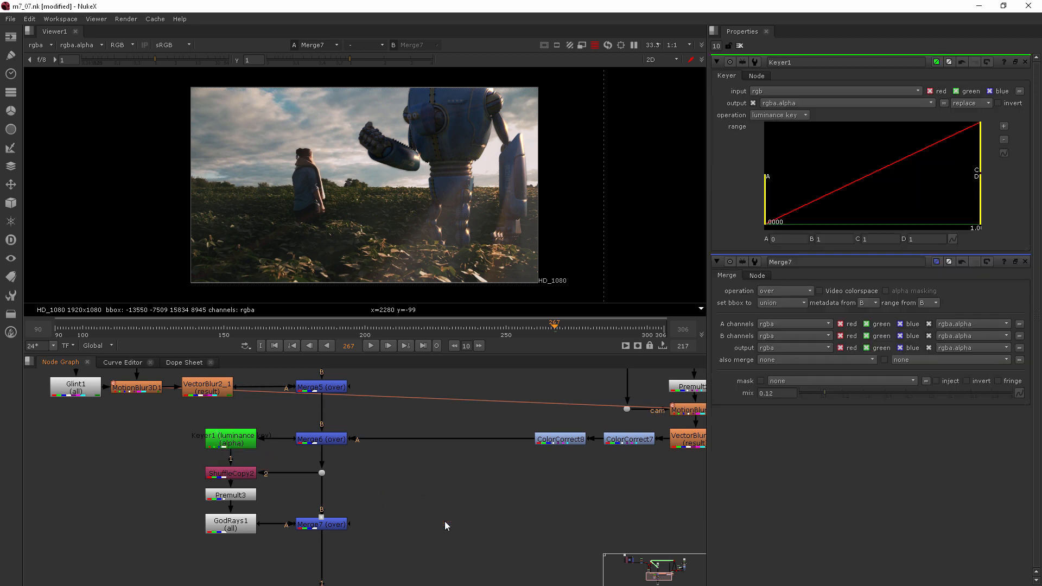
- Add a FilterErode node and insert it between Keyer1 and ShuffleCopy2
key("Tab")
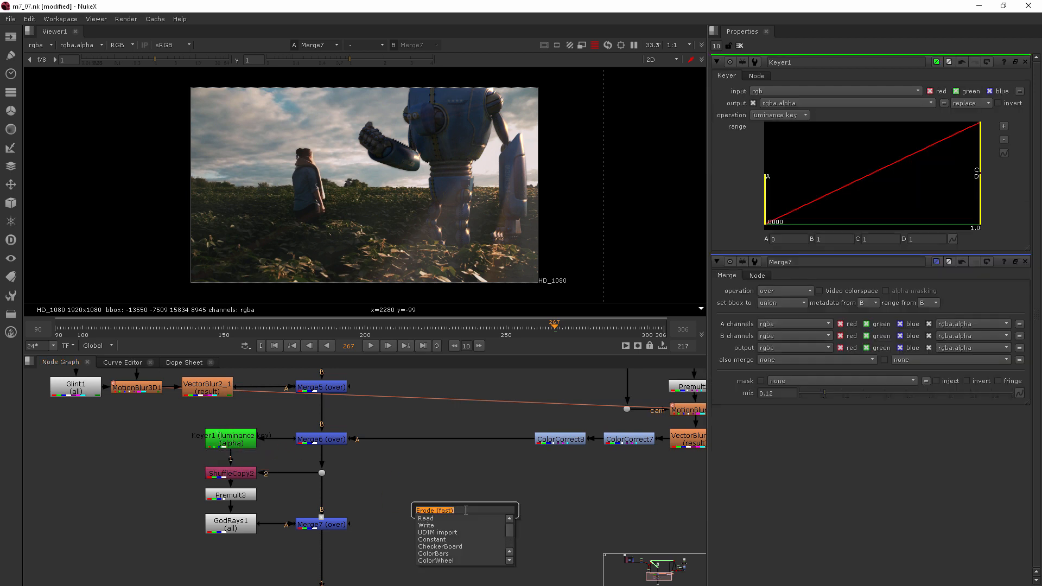
type("er")
left_click(452, 525)
left_click_drag(467, 509, 248, 459)
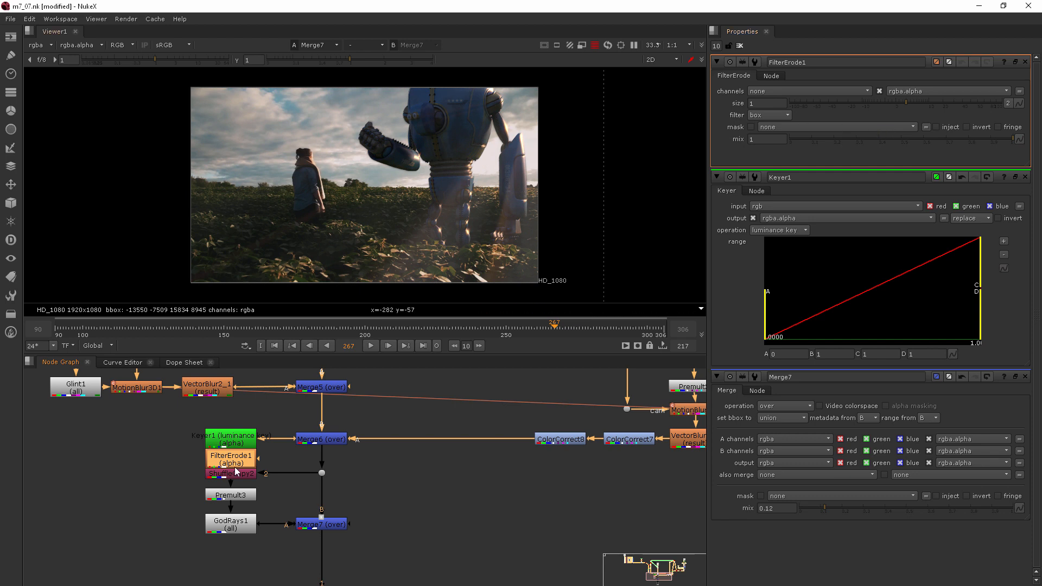
- Inspect the alpha channel of FilterErode1, then that of Premult3
key("1")
key("a")
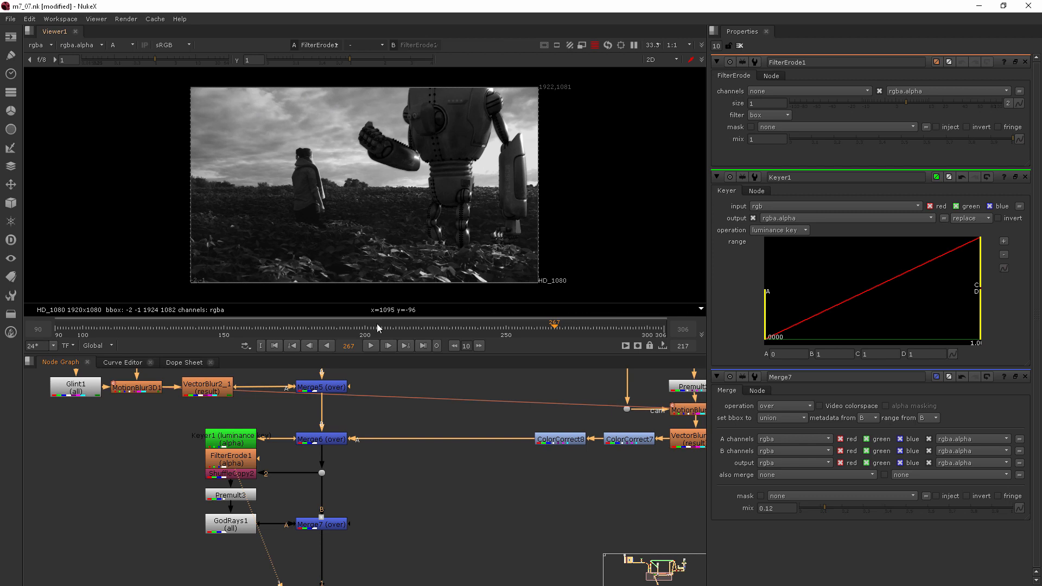
left_click(233, 496)
key("1")
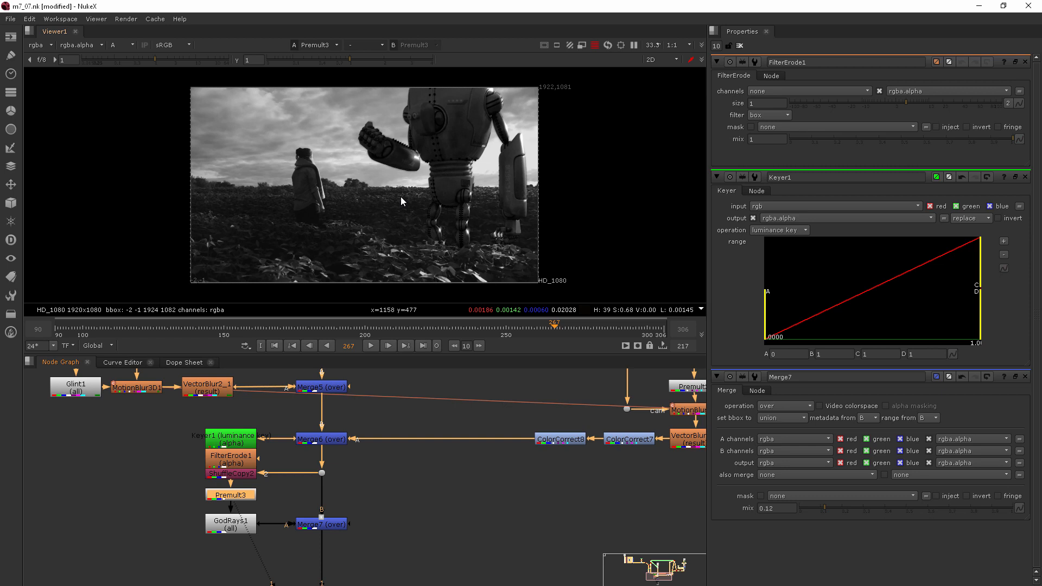
- Compare the RGB image of Premult3 with its alpha channel, ending on the alpha
key("a")
key("a")
key("a")
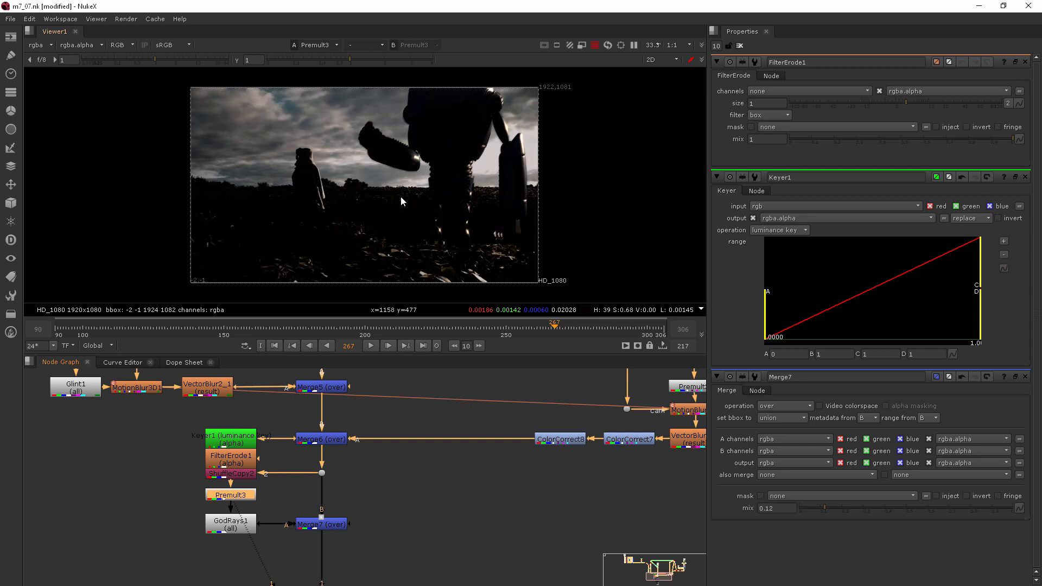
key("a")
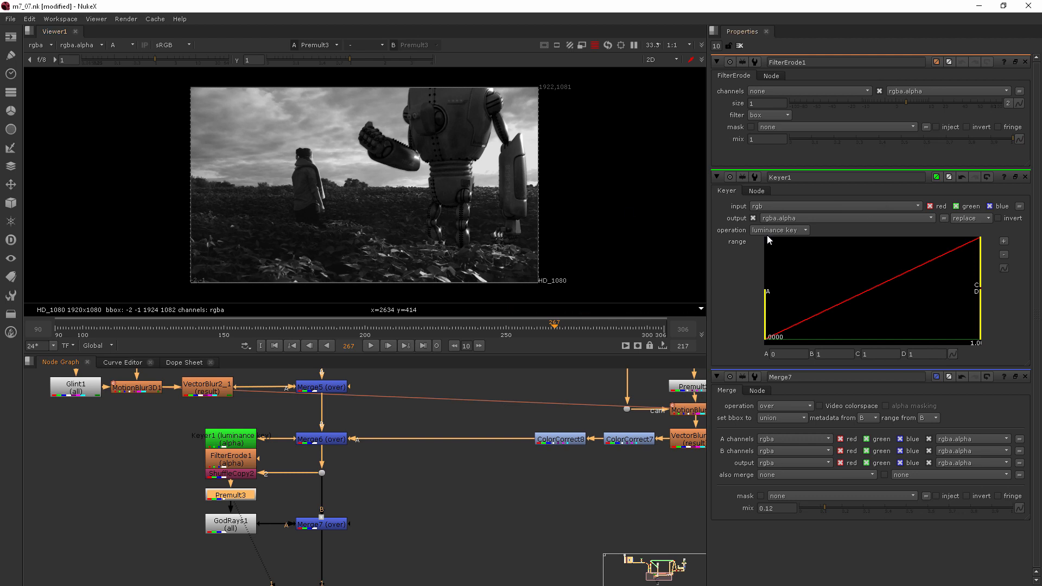
- Raise Keyer1's lower range limit A to about 0.71 and set FilterErode1's size to -22.5
left_click(232, 440)
left_click_drag(766, 315, 945, 322)
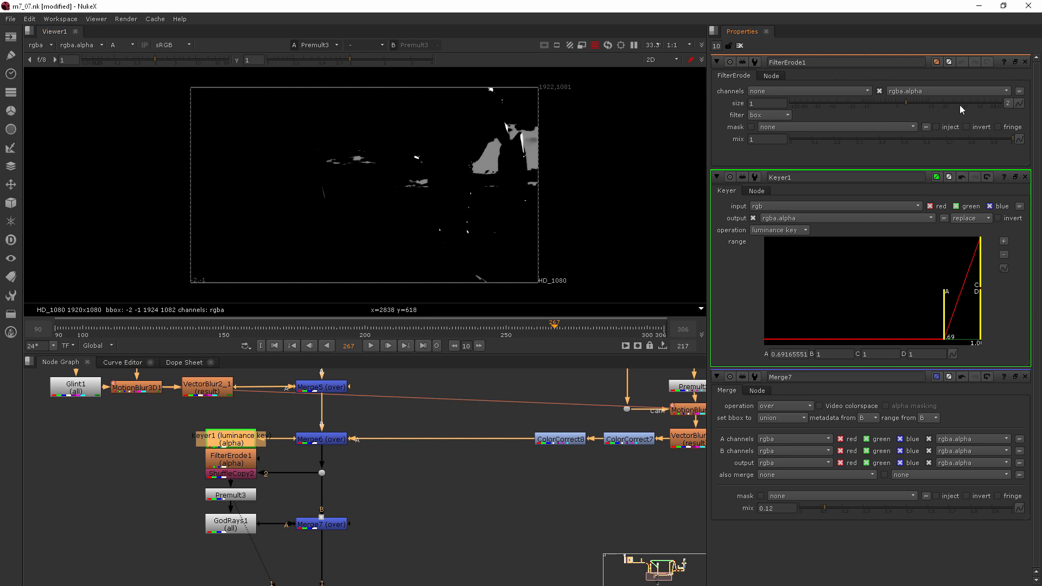
left_click_drag(884, 101, 845, 116)
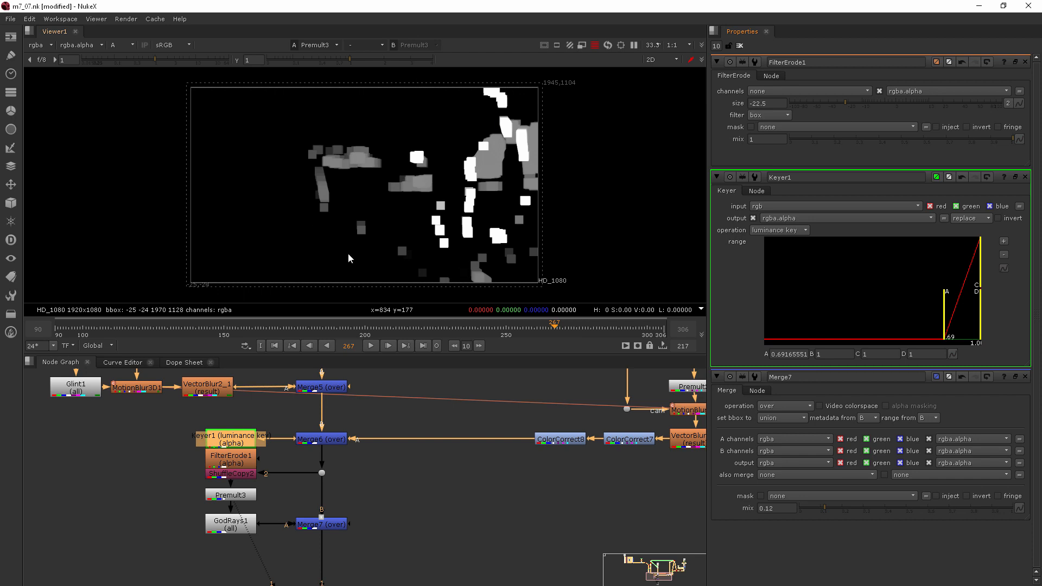
mouse_move(944, 300)
left_mouse_down()
mouse_move(839, 311)
mouse_move(950, 314)
left_mouse_up()
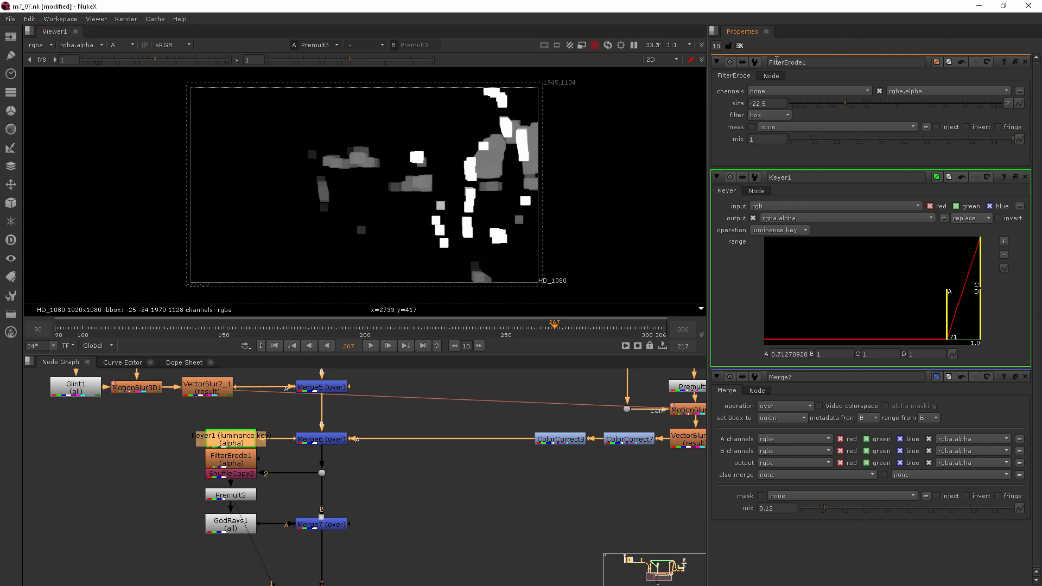
- Try the triangle and quadratic filters on FilterErode1, and set its filter to gaussian
left_click(772, 118)
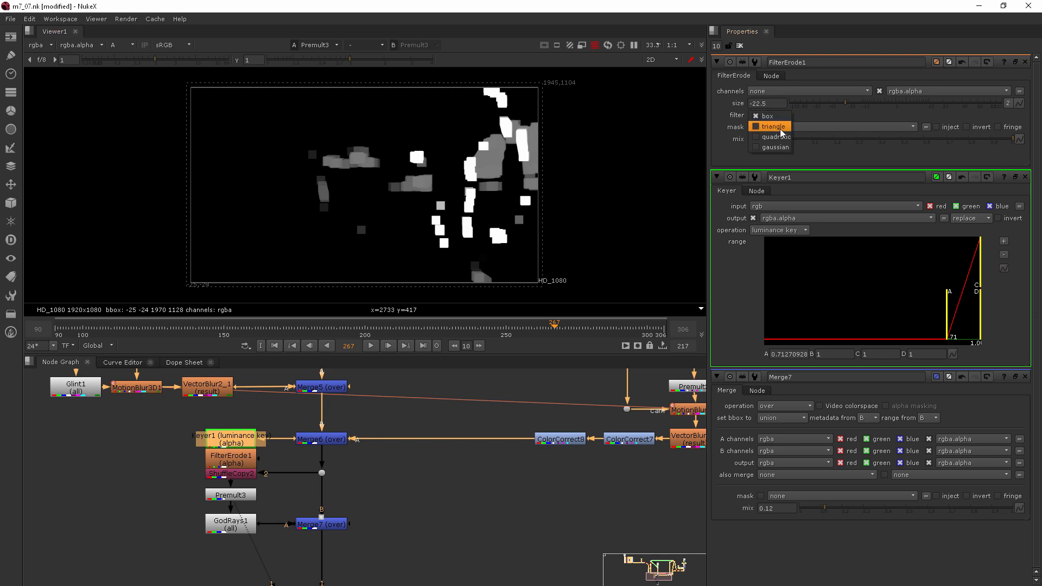
left_click(780, 129)
left_click(776, 116)
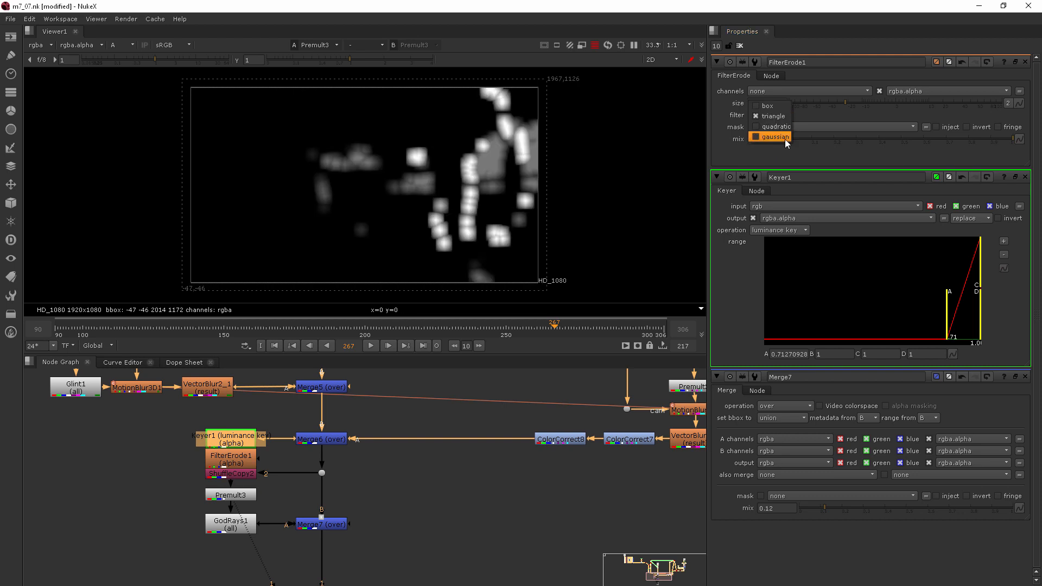
left_click(783, 128)
left_click(777, 117)
left_click(775, 127)
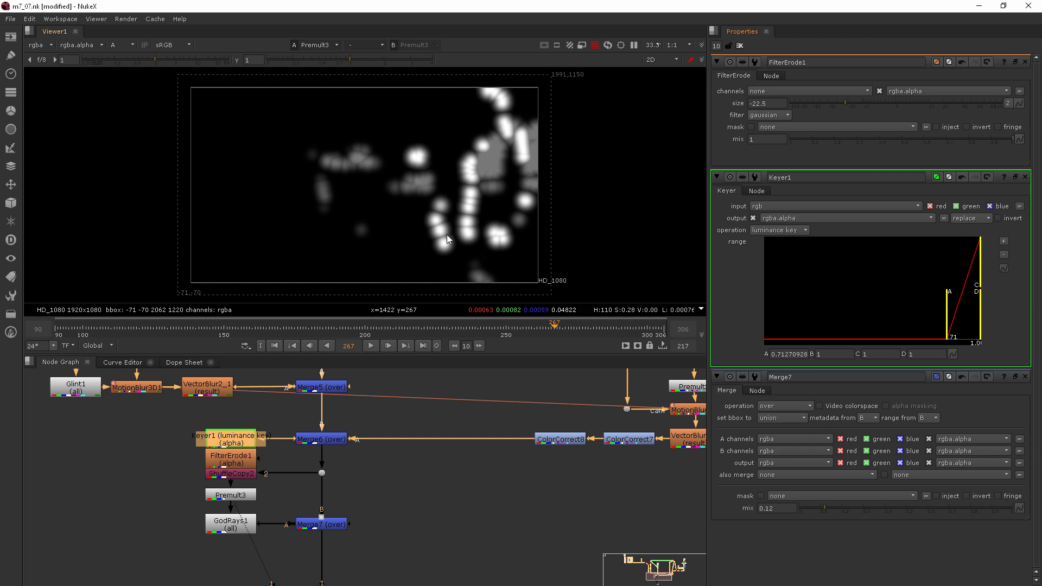
- View the output of Merge7 in its alpha channel and in full RGB colour
left_click(318, 525)
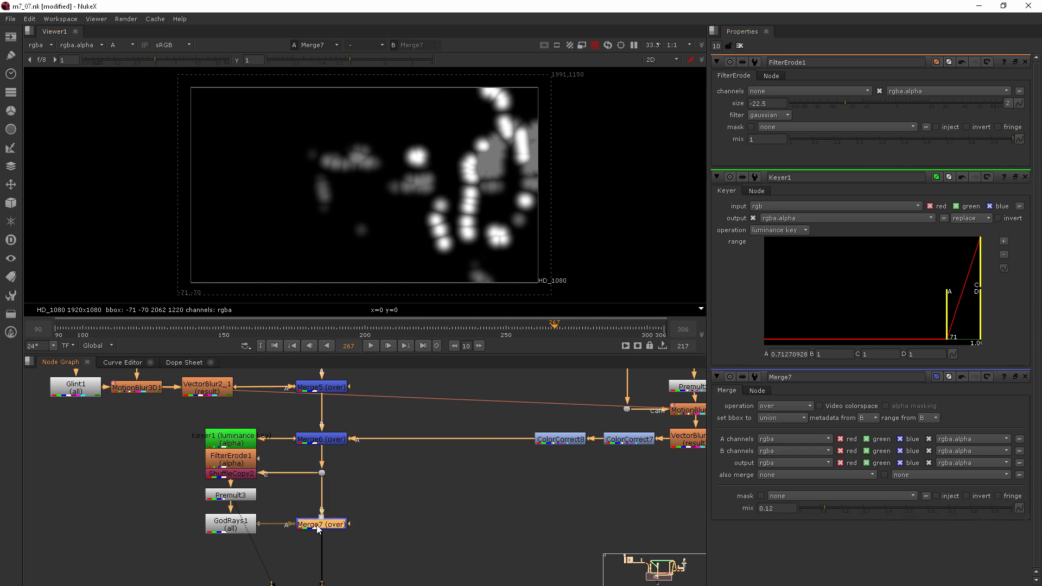
key("1")
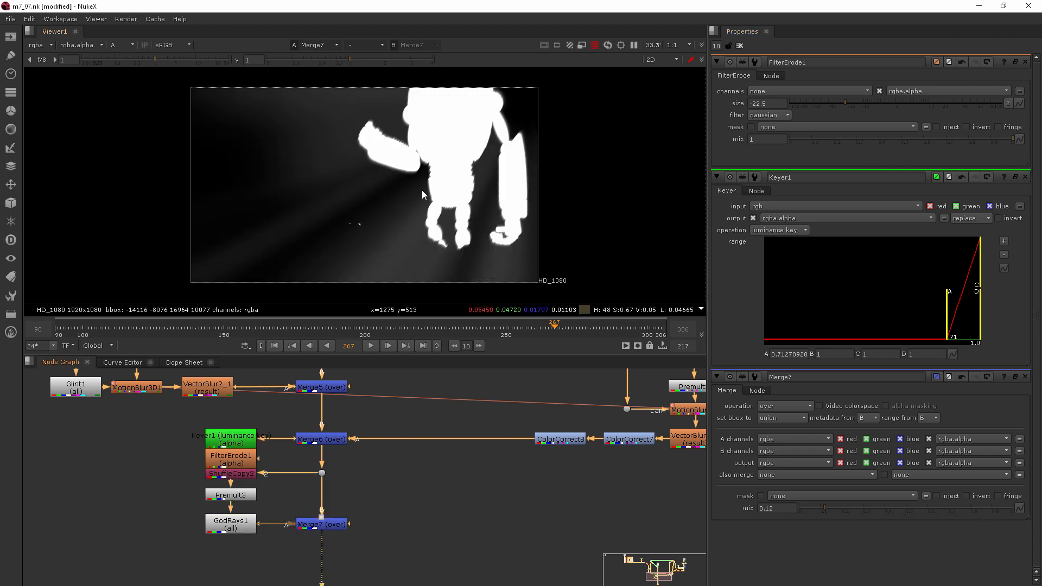
key("a")
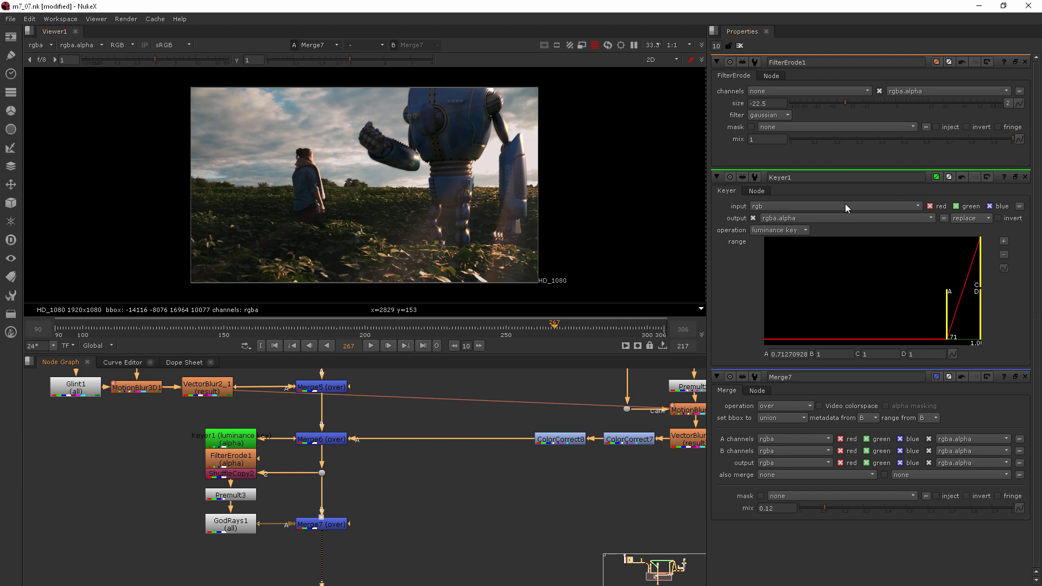
- Lower Keyer1's range limit A to about 0.64, test FilterErode1 sizes of -100 and -27, and set the size to -20
mouse_move(947, 307)
left_mouse_down()
mouse_move(767, 310)
mouse_move(938, 307)
left_mouse_up()
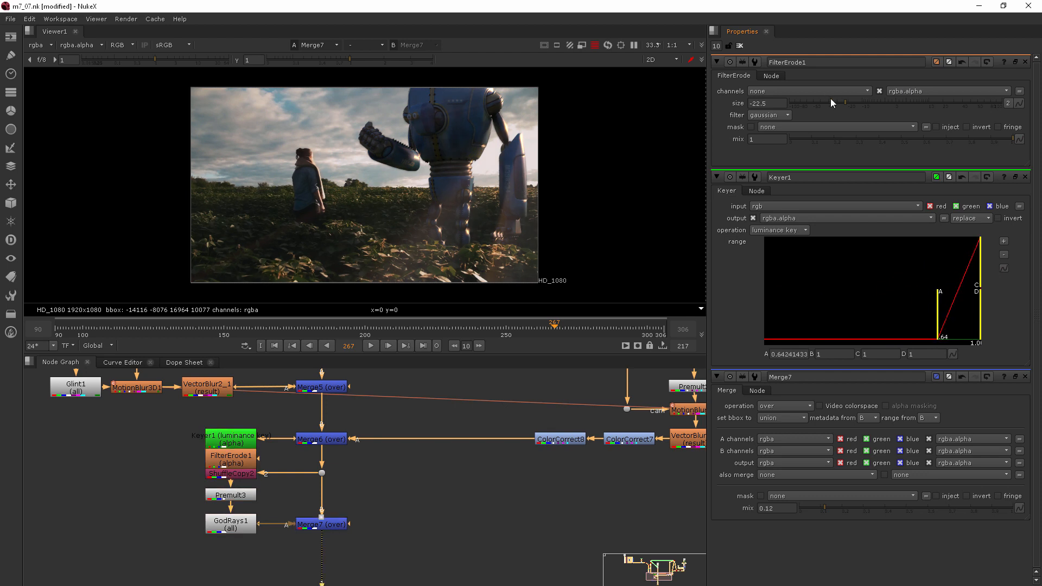
left_click_drag(834, 101, 745, 104)
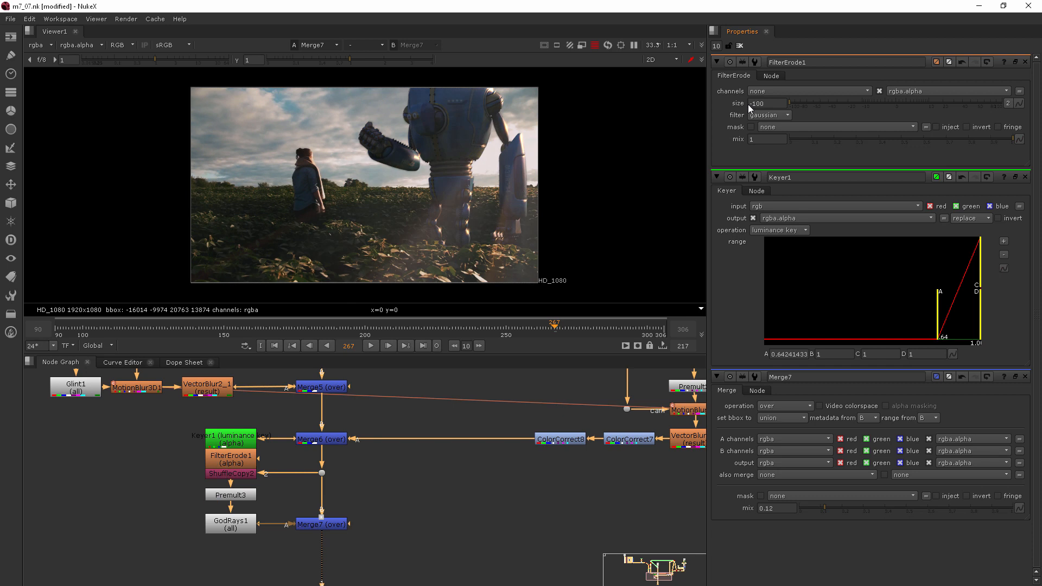
left_click_drag(785, 102, 841, 109)
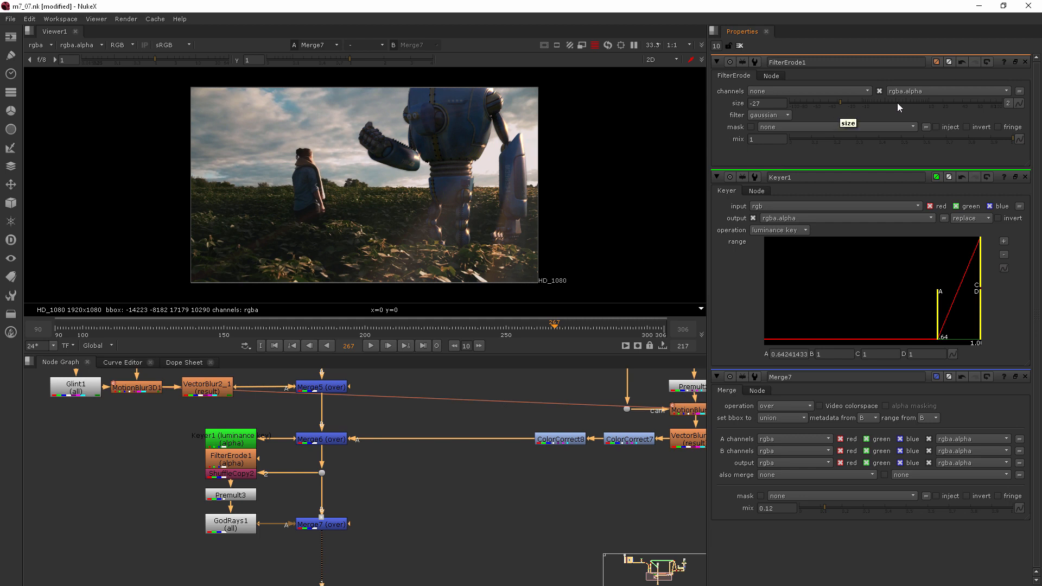
left_click(847, 102)
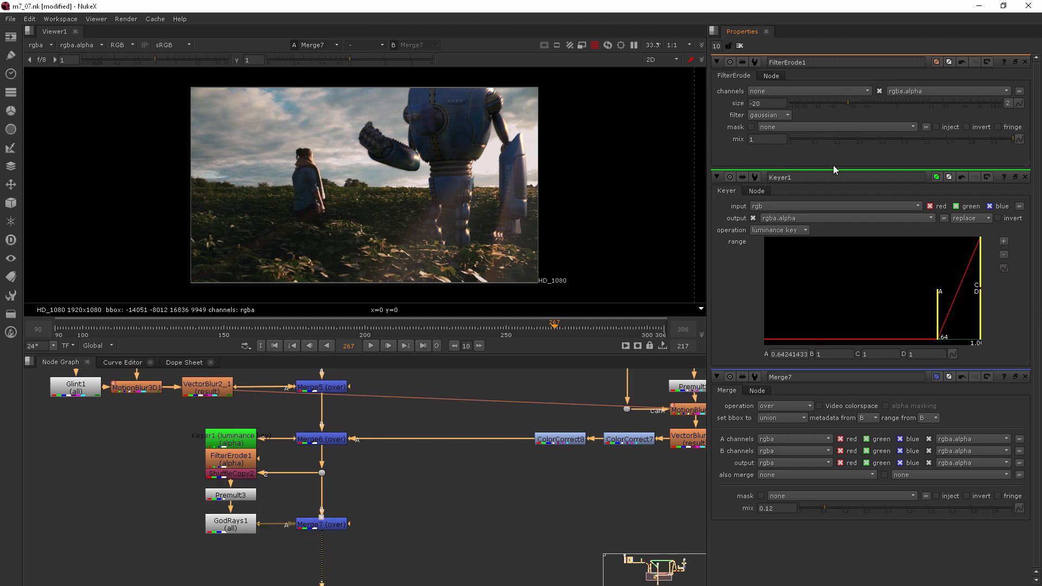